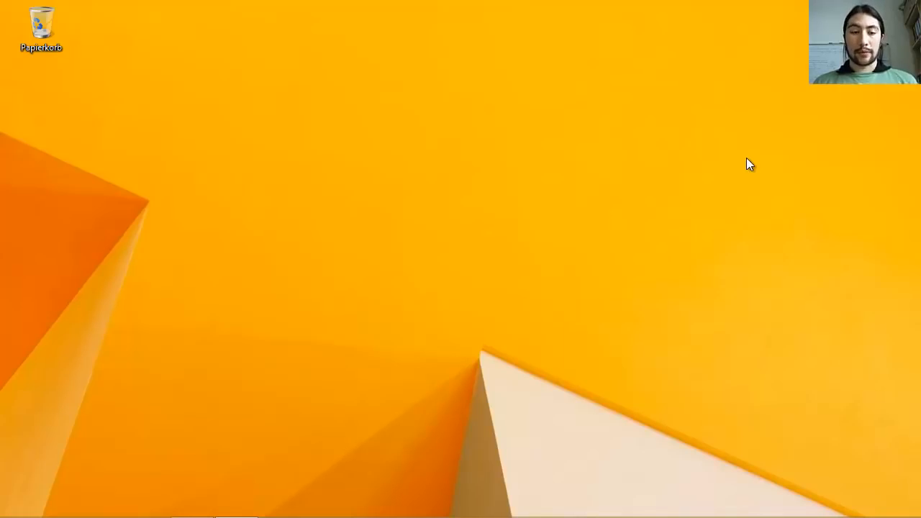
Switch to Firefox, search the web for miktex and open the MiKTeX project's download page
{"action": "key", "text": "super+2"}
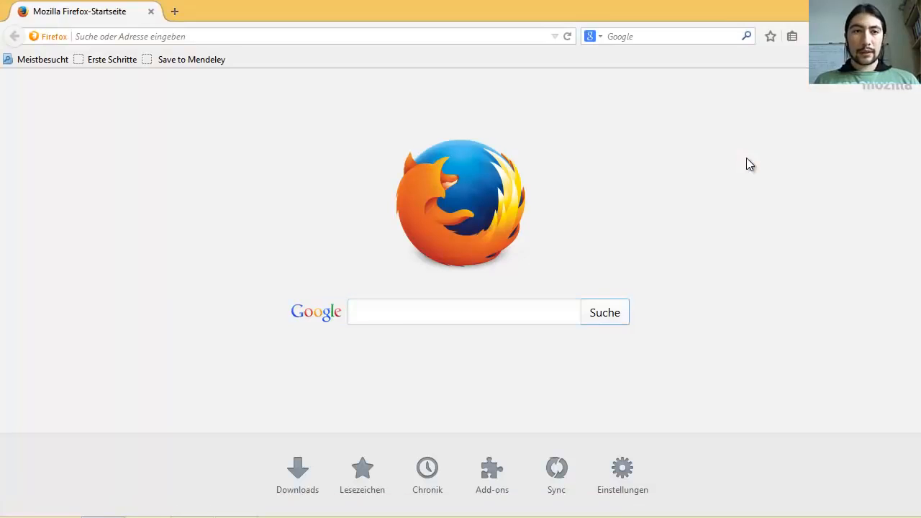
{"action": "type", "text": "mi"}
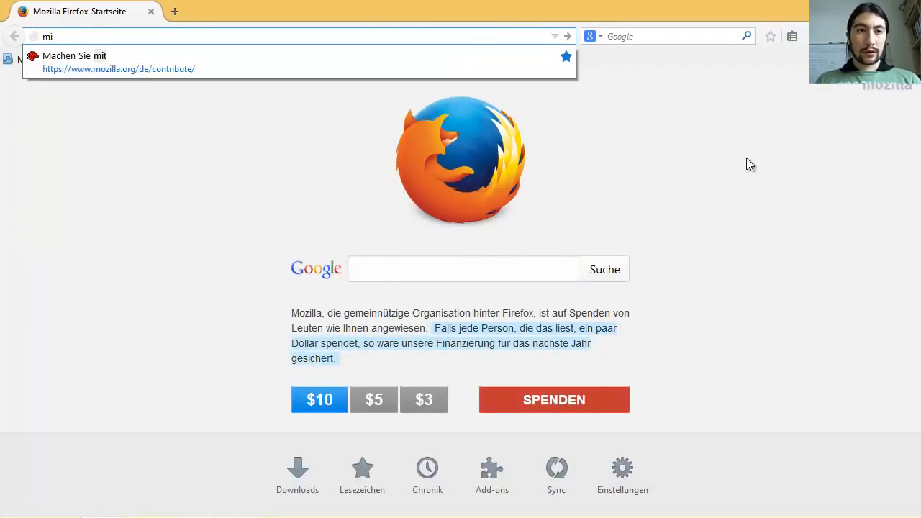
{"action": "type", "text": "ktex"}
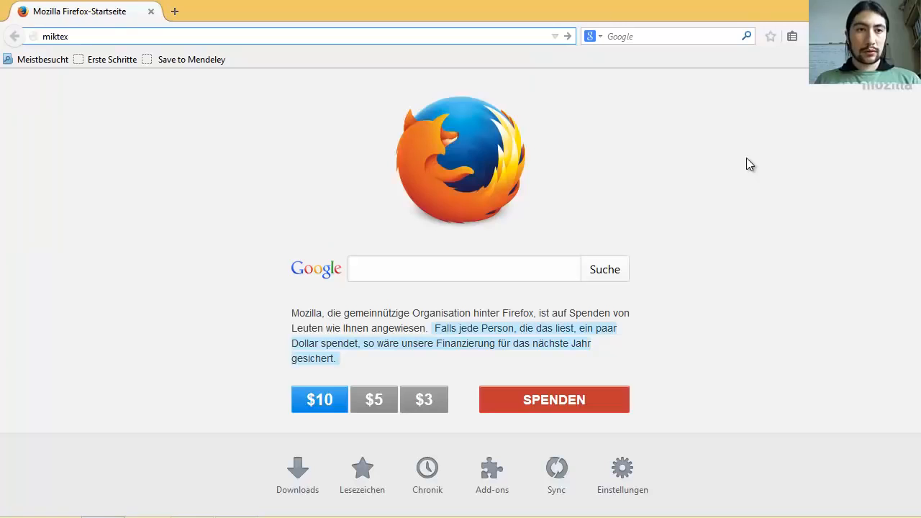
{"action": "key", "text": "Return"}
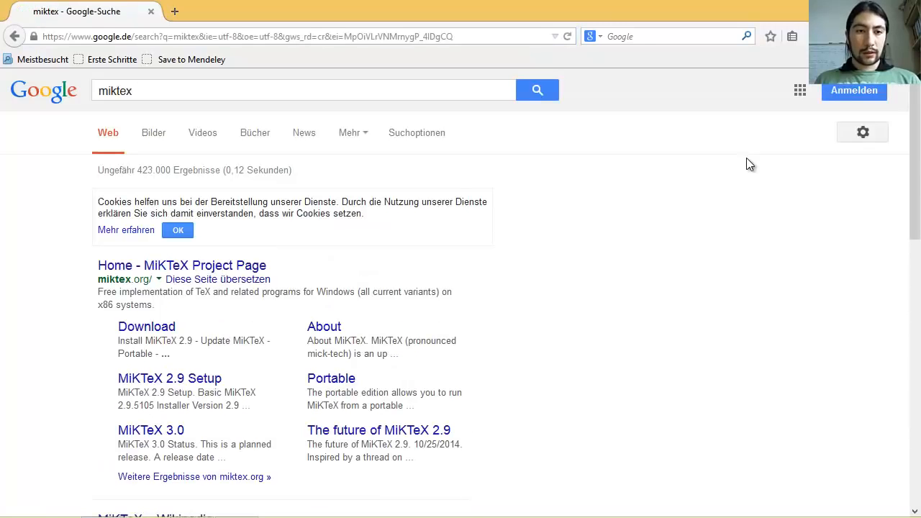
{"action": "left_click", "coordinate": [137, 264]}
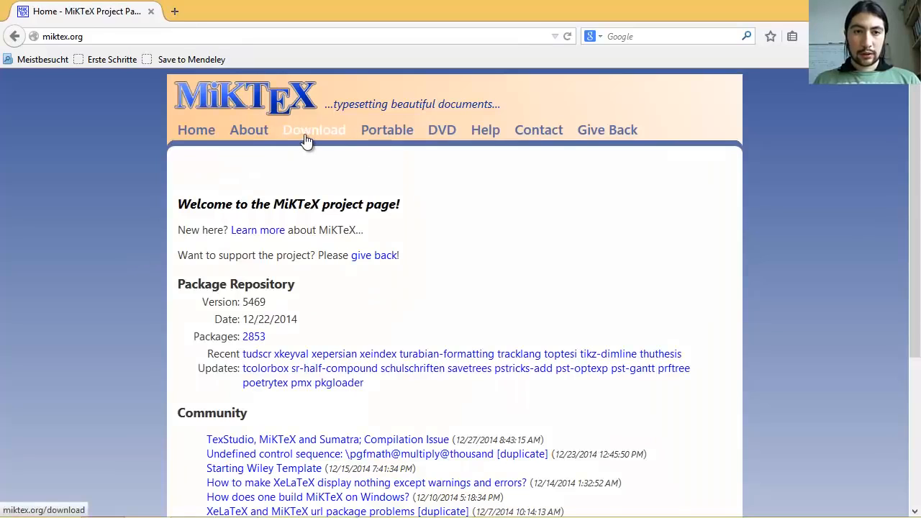
{"action": "left_click", "coordinate": [305, 137]}
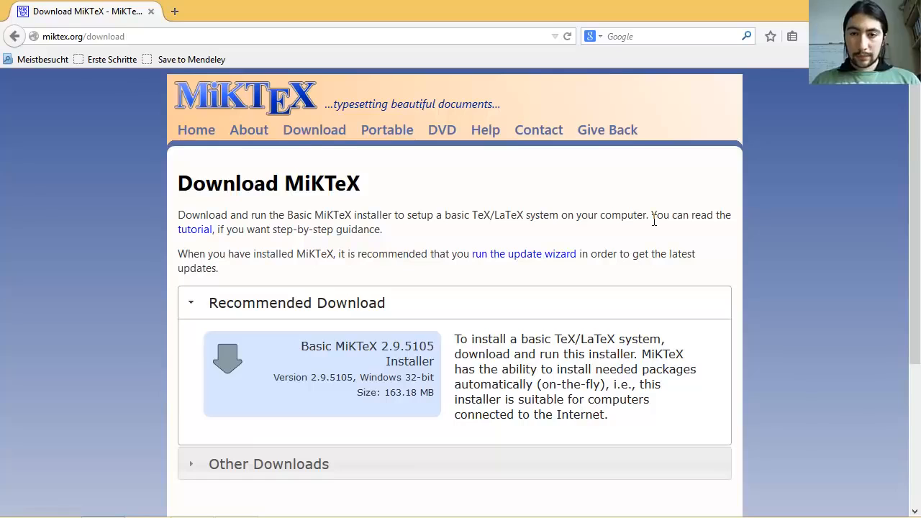
Expand the other MiKTeX downloads to locate the Basic MiKTeX 2.9.5105 64-bit installer
{"action": "scroll", "coordinate": [653, 221], "scroll_direction": "down", "scroll_amount": 2}
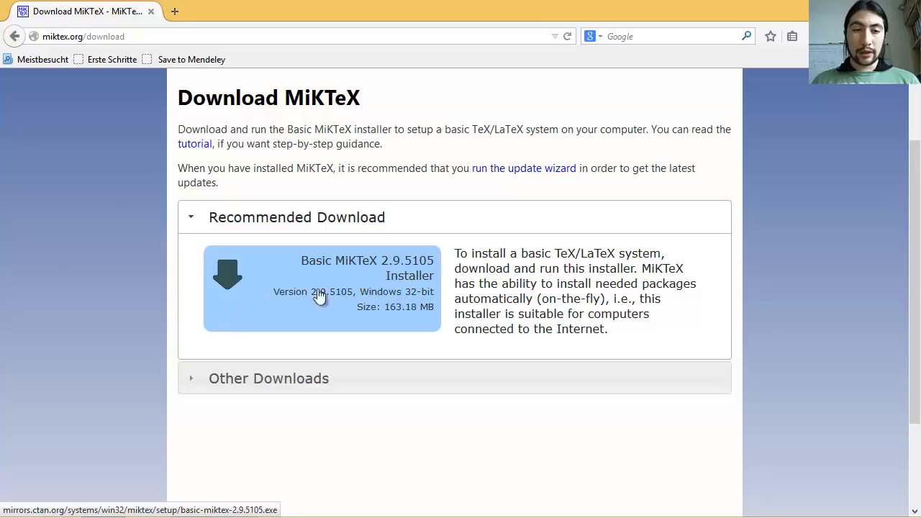
{"action": "left_click", "coordinate": [219, 222]}
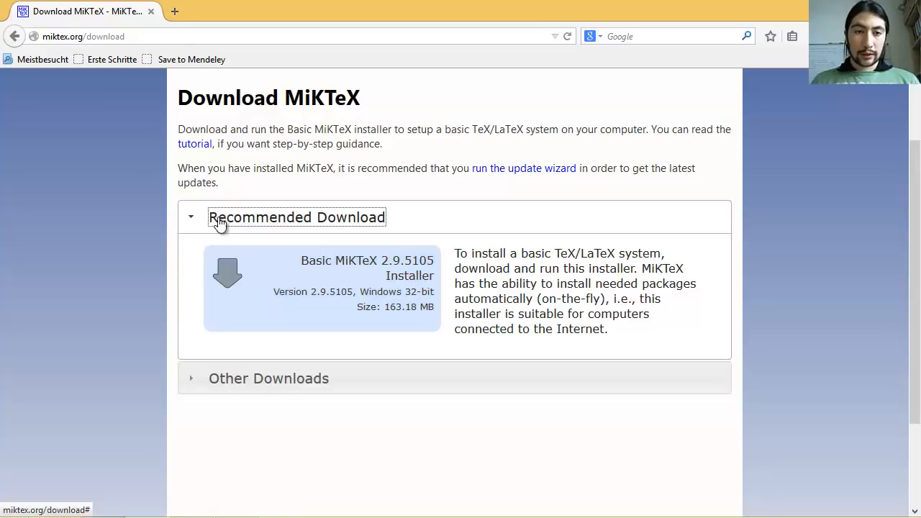
{"action": "left_click", "coordinate": [228, 378]}
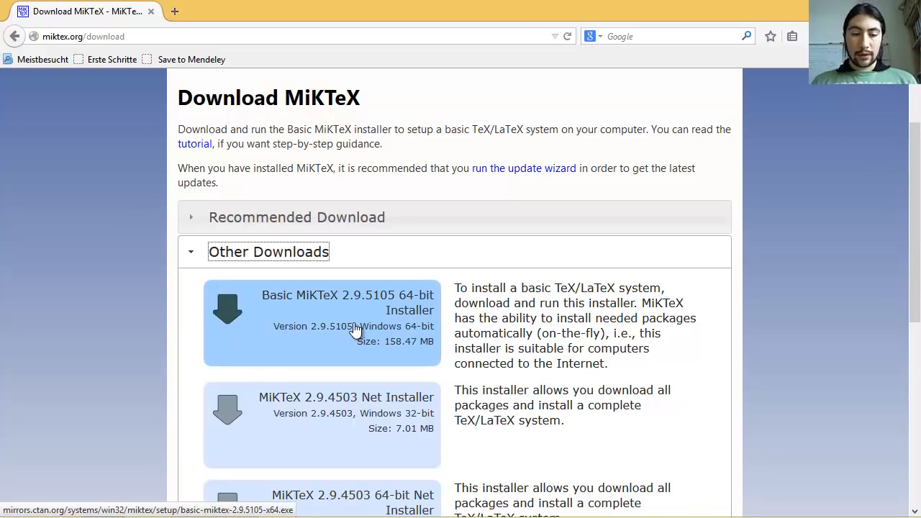
Search for texmaker in a new browser tab and open the download page of the Texmaker site
{"action": "key", "text": "ctrl+t"}
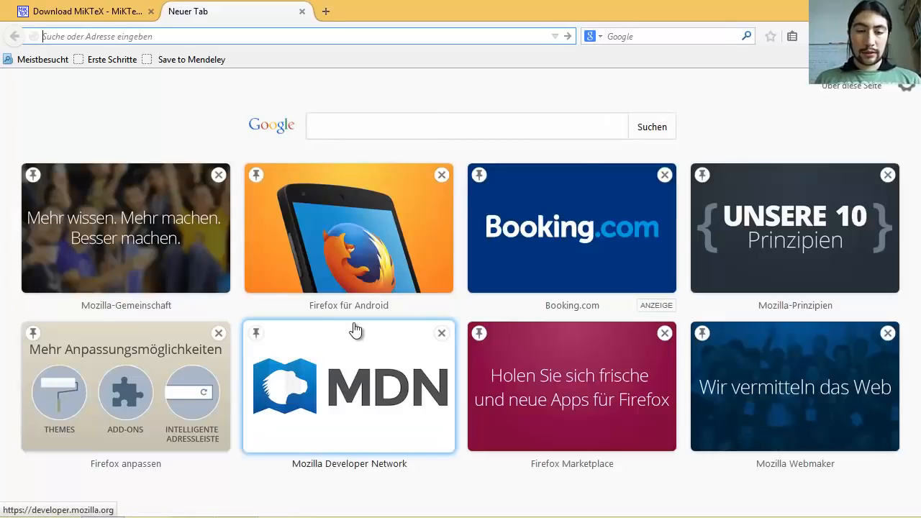
{"action": "type", "text": "texmaker"}
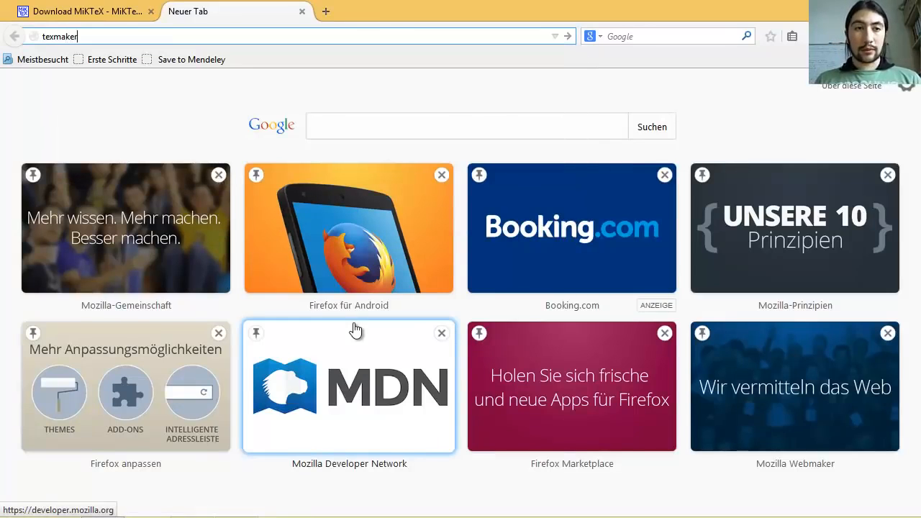
{"action": "key", "text": "Return"}
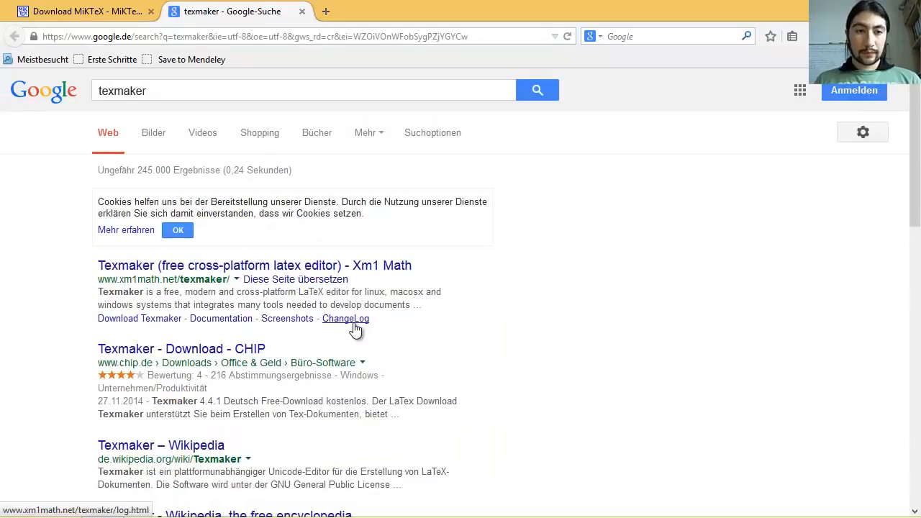
{"action": "left_click", "coordinate": [134, 267]}
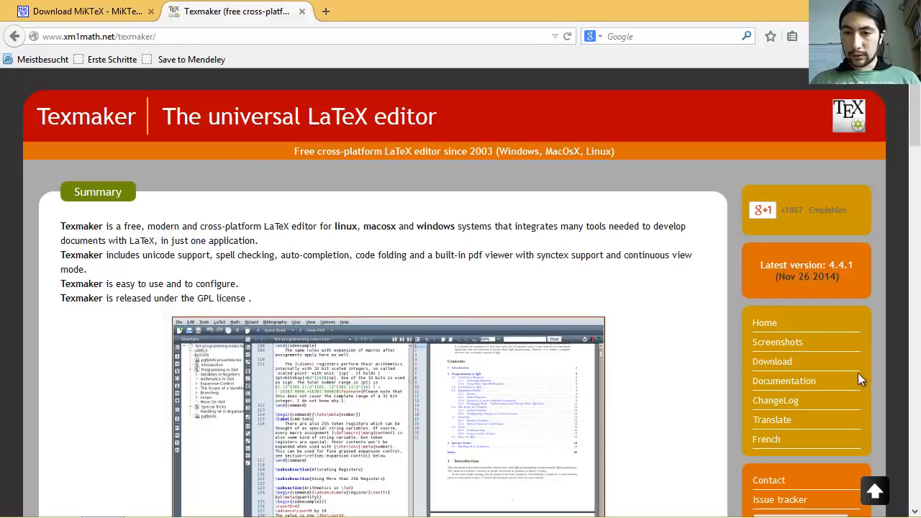
{"action": "left_click", "coordinate": [771, 364]}
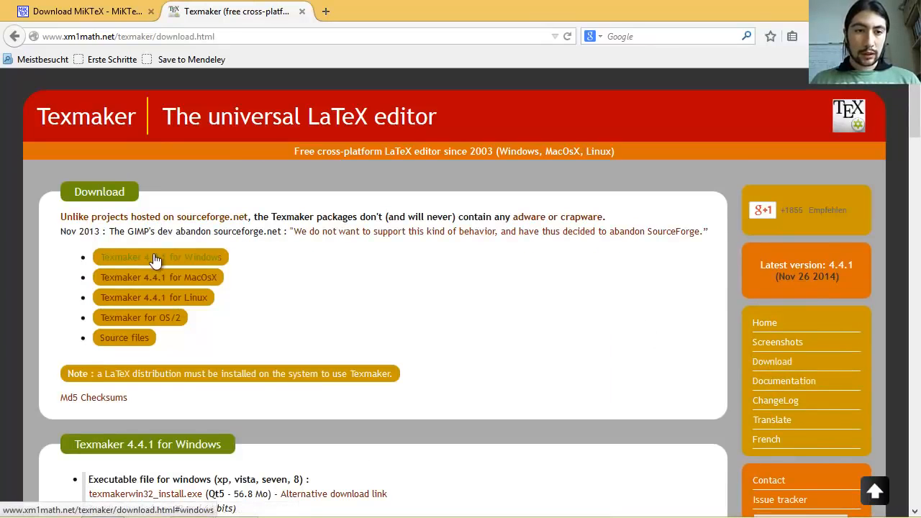
Switch to the Downloads folder in File Explorer and run the basic-miktex-2.9.5105-x64 installer
{"action": "left_click", "coordinate": [218, 259]}
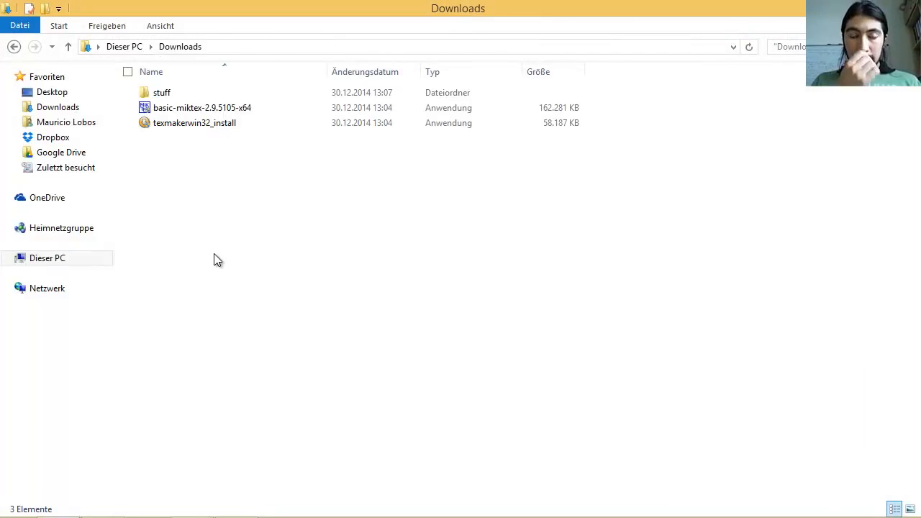
{"action": "left_click", "coordinate": [208, 110]}
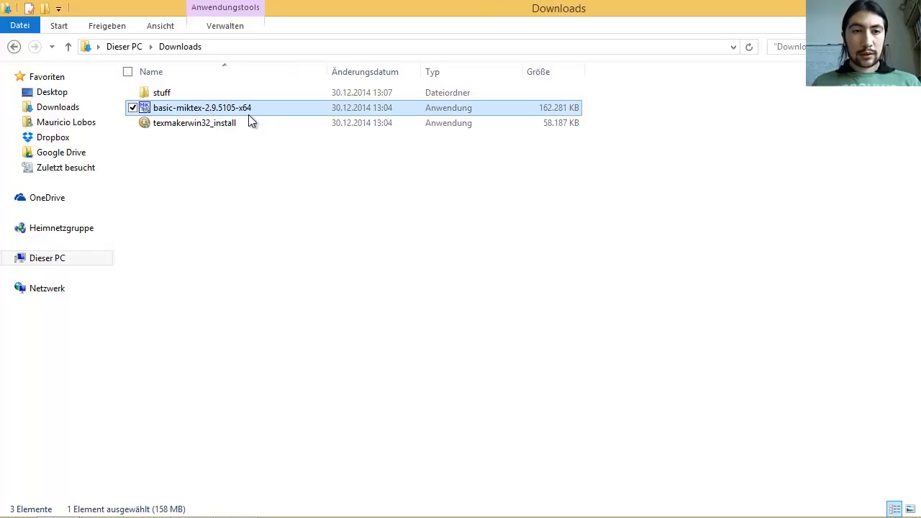
{"action": "left_click", "coordinate": [192, 124]}
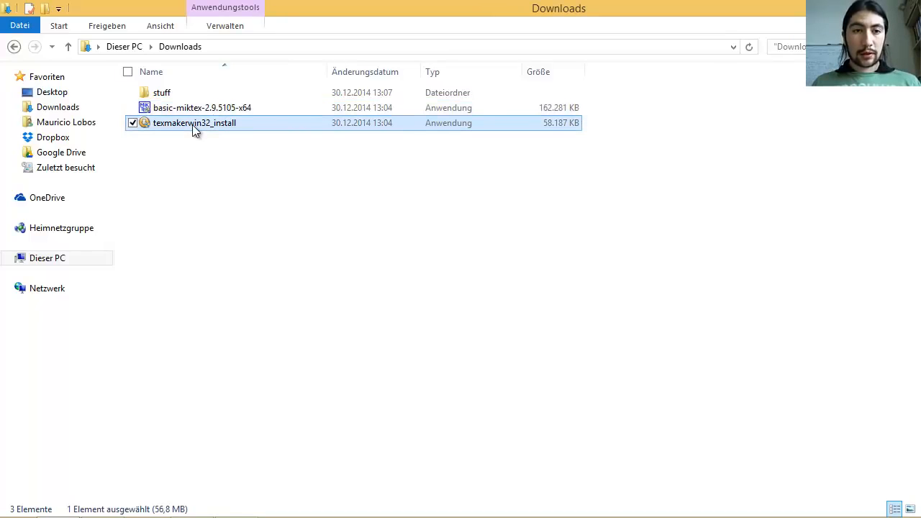
{"action": "left_click", "coordinate": [216, 109]}
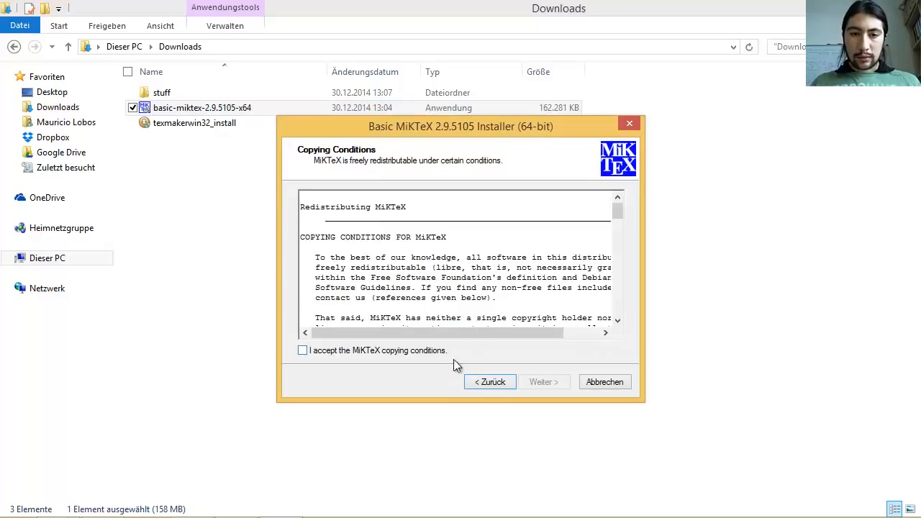
Accept the MiKTeX copying conditions and choose installation for all users in the default directory
{"action": "left_click", "coordinate": [405, 352]}
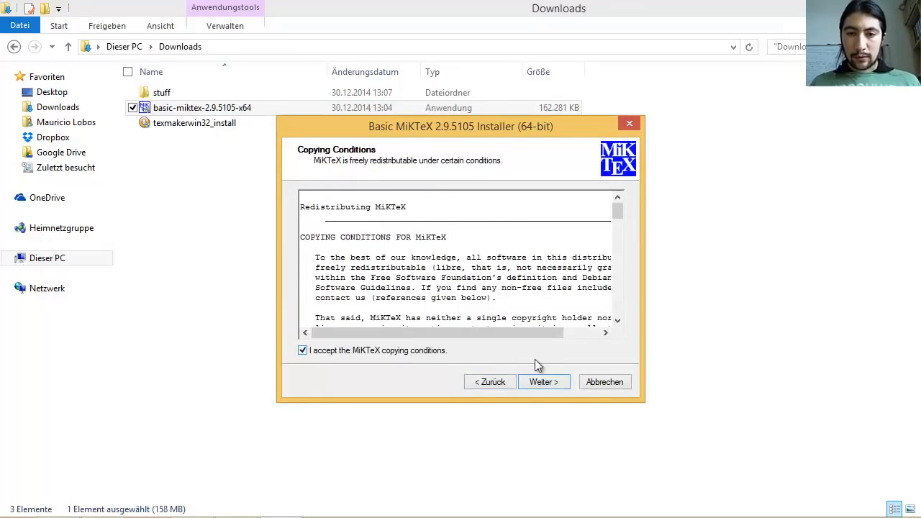
{"action": "left_click", "coordinate": [541, 382]}
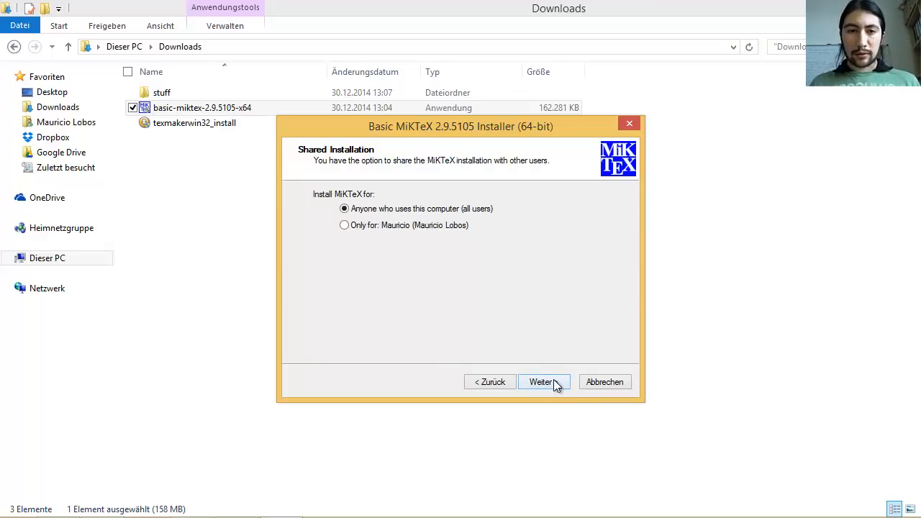
{"action": "left_click", "coordinate": [553, 382]}
{"action": "left_click", "coordinate": [553, 382]}
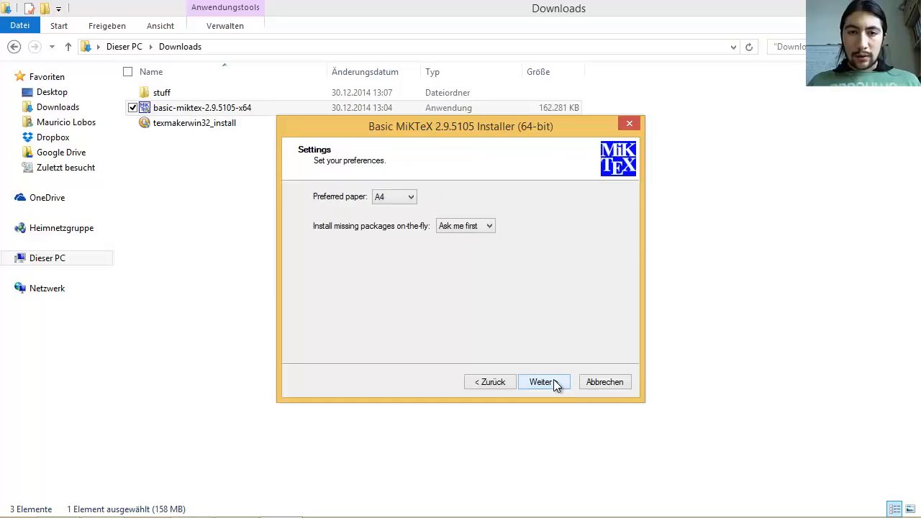
Keep A4 as the preferred paper and set on-the-fly installation of missing packages to Yes
{"action": "left_click", "coordinate": [400, 200]}
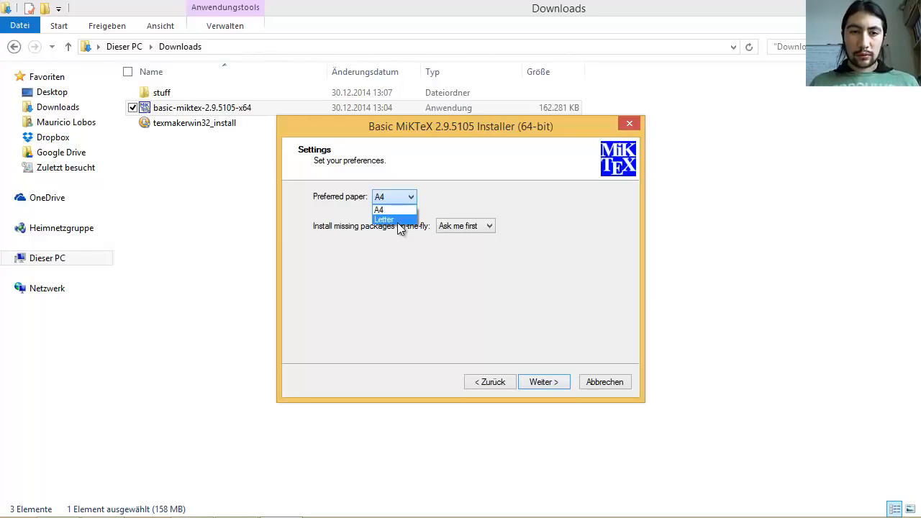
{"action": "left_click", "coordinate": [397, 210]}
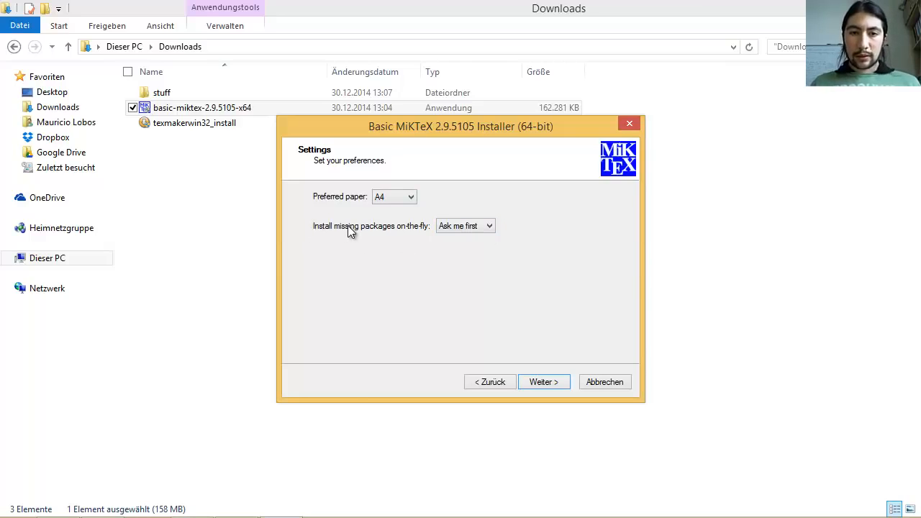
{"action": "left_click", "coordinate": [477, 226]}
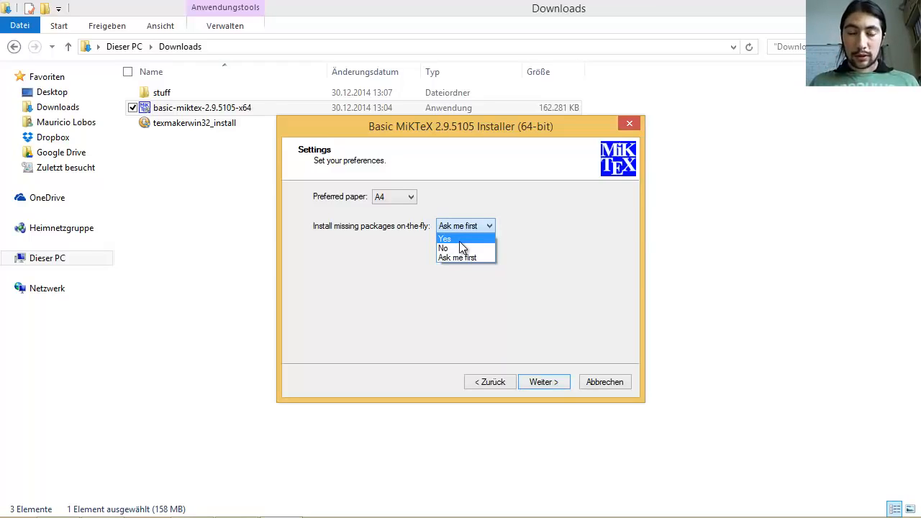
{"action": "left_click", "coordinate": [462, 247]}
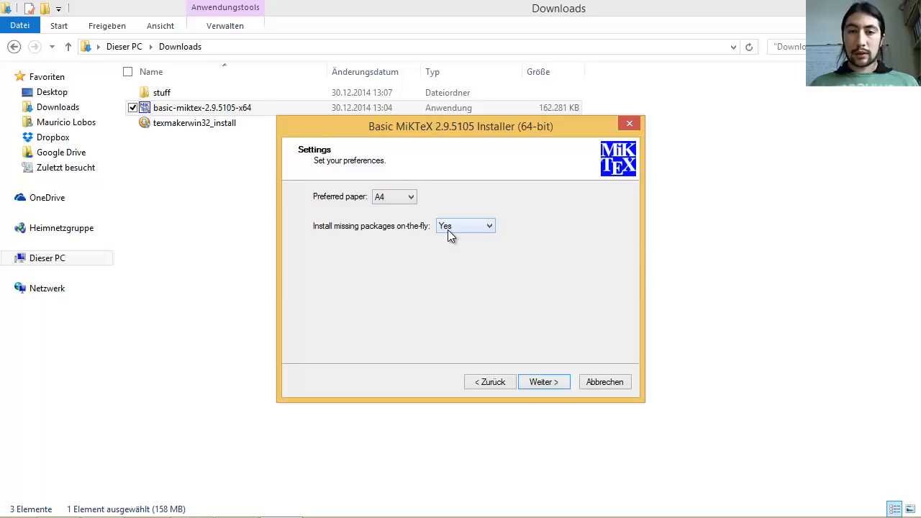
{"action": "left_click", "coordinate": [544, 381]}
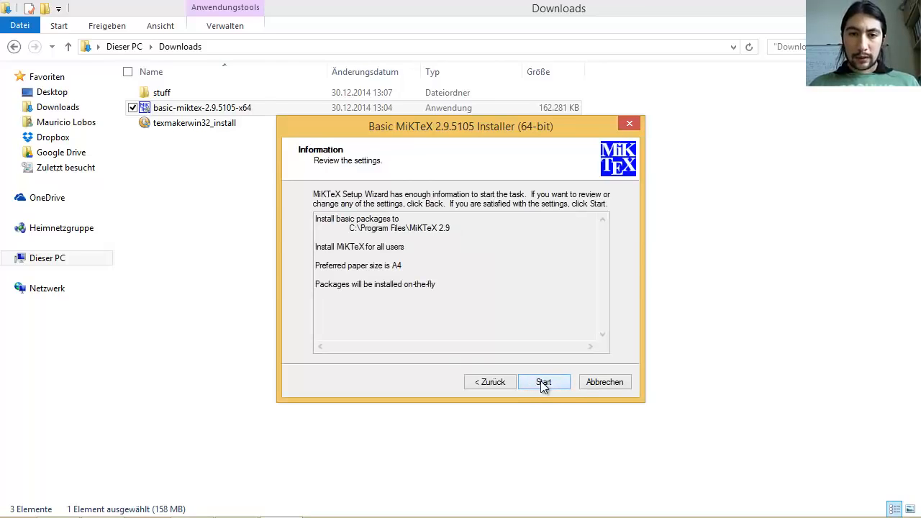
Start the MiKTeX installation and close the setup wizard when it completes
{"action": "left_click", "coordinate": [544, 383]}
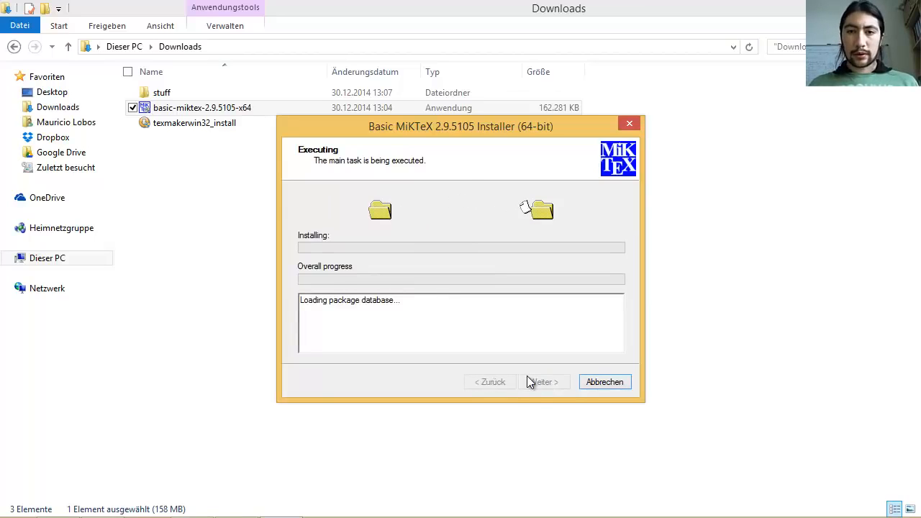
{"action": "left_click", "coordinate": [721, 331]}
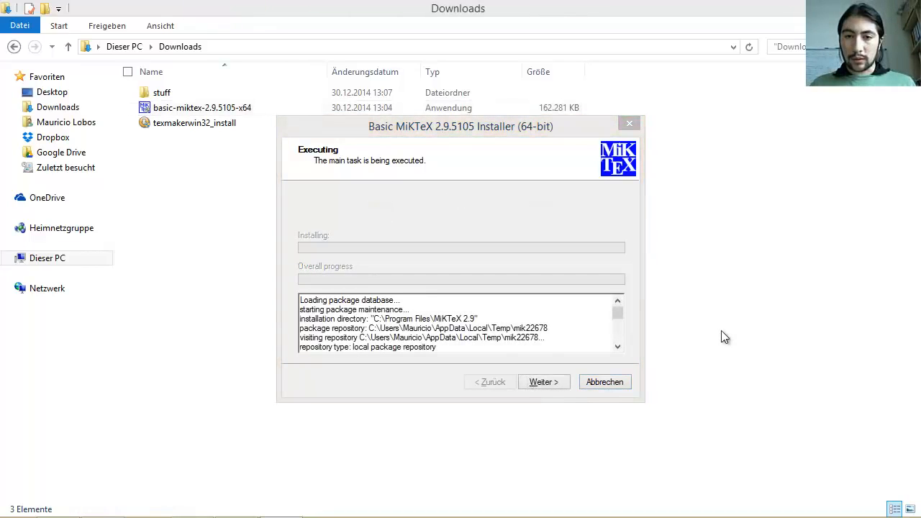
{"action": "left_click", "coordinate": [543, 382]}
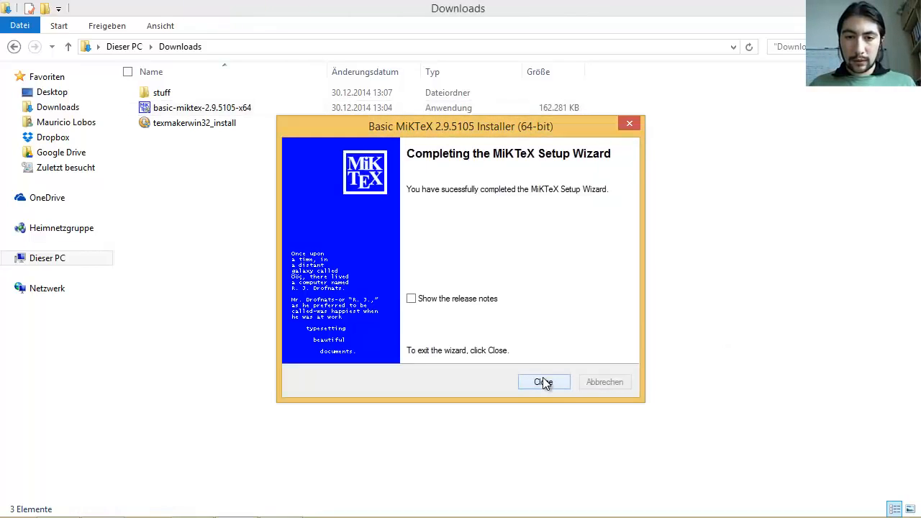
{"action": "left_click", "coordinate": [543, 382]}
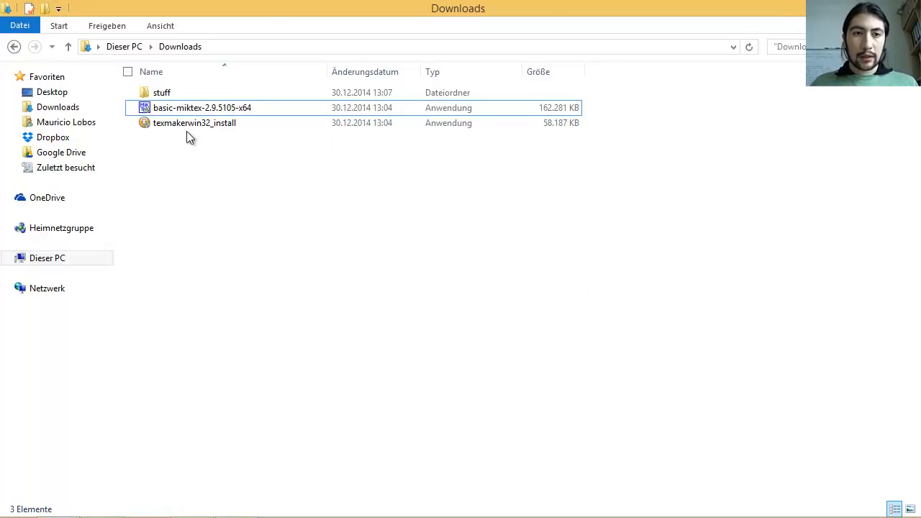
Install Texmaker from texmakerwin32_install into C:\Program Files (x86)\Texmaker, accepting the license, and show the desktop
{"action": "left_click", "coordinate": [206, 125]}
{"action": "double_click", "coordinate": [207, 127]}
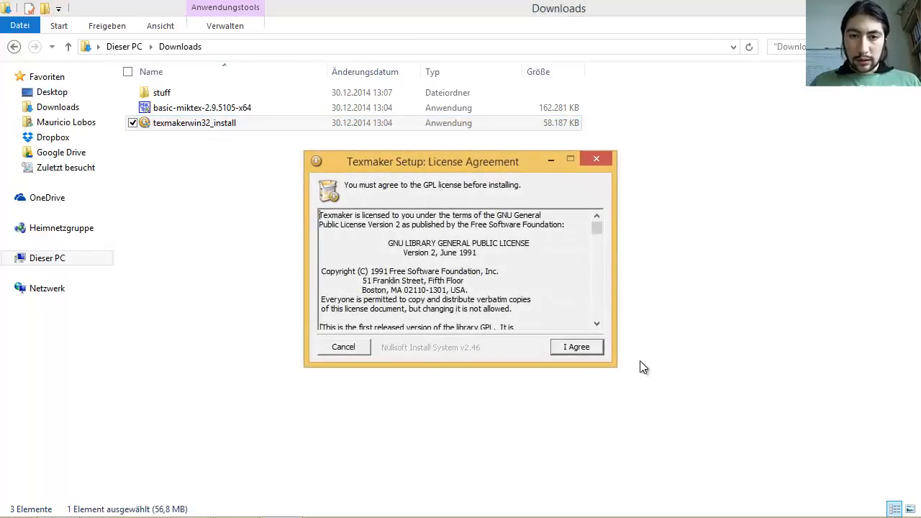
{"action": "left_click", "coordinate": [588, 349]}
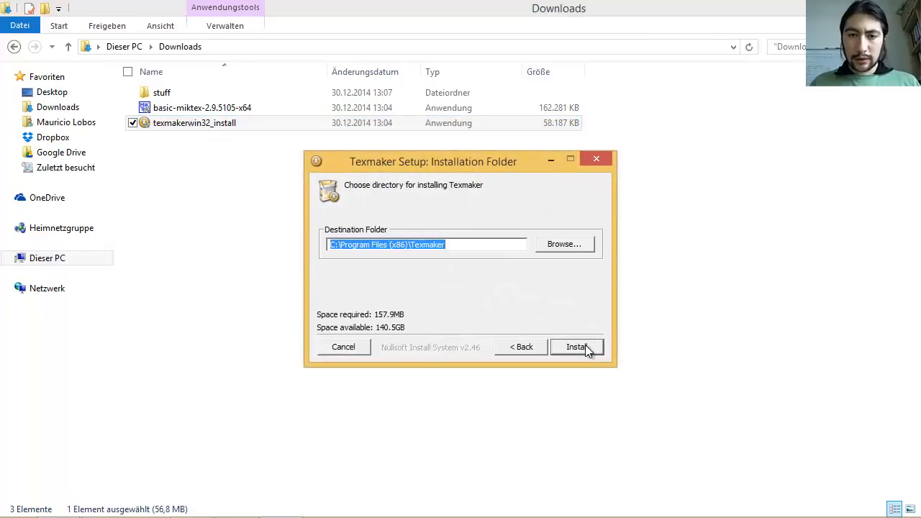
{"action": "left_click", "coordinate": [586, 349]}
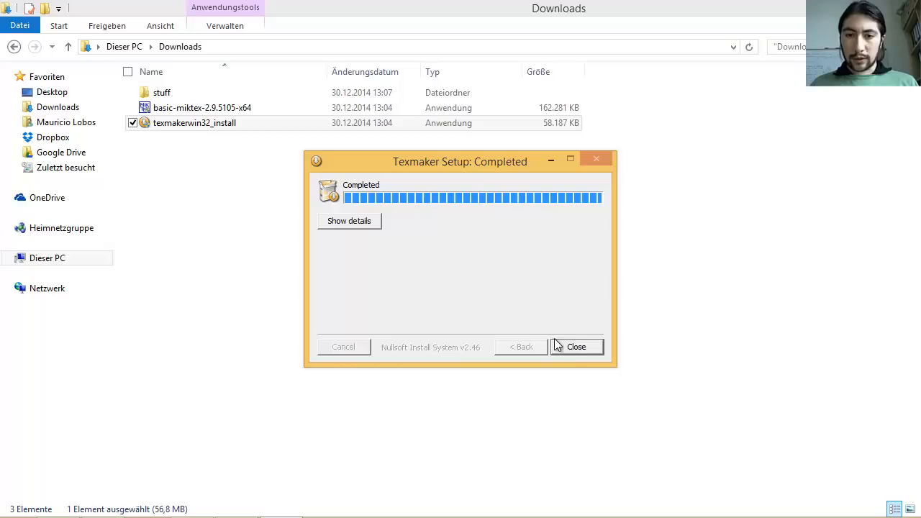
{"action": "left_click", "coordinate": [570, 347]}
{"action": "left_click", "coordinate": [183, 266]}
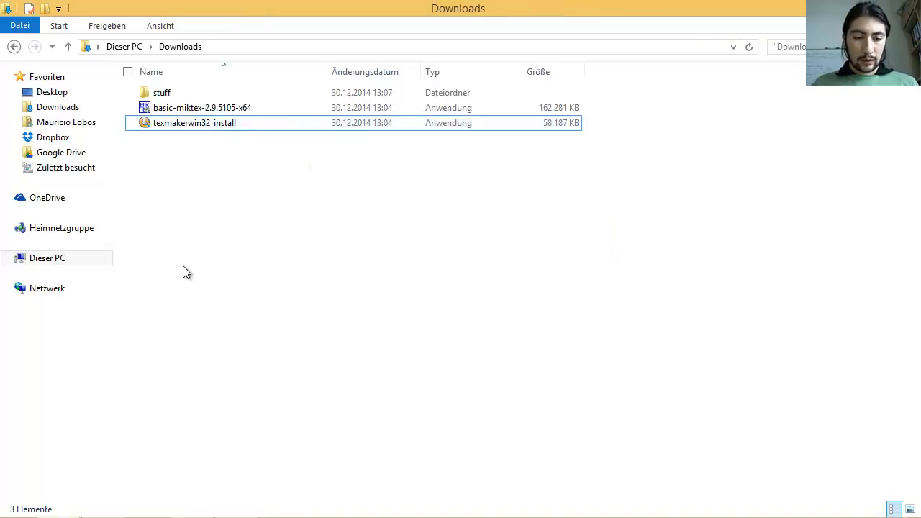
{"action": "key", "text": "super+d"}
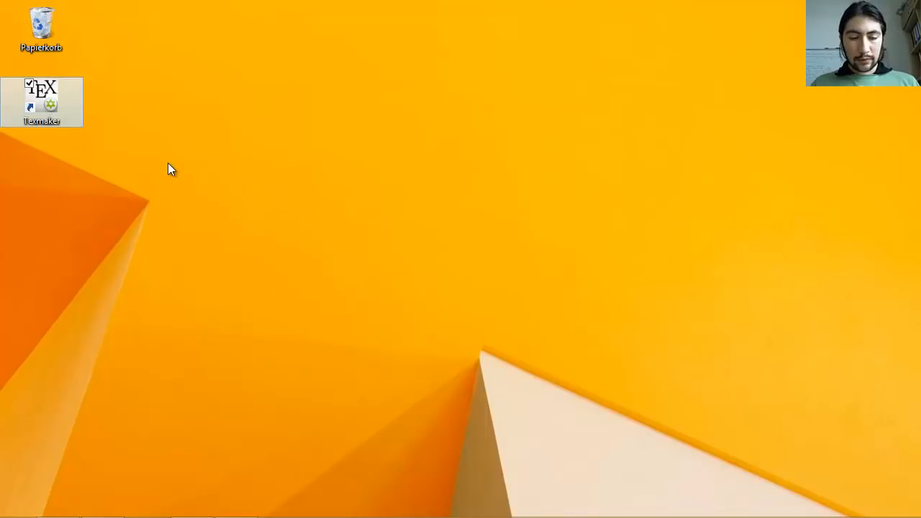
Launch Texmaker and create a new empty document, keeping the Structure view shown
{"action": "key", "text": "super"}
{"action": "type", "text": "texmaker"}
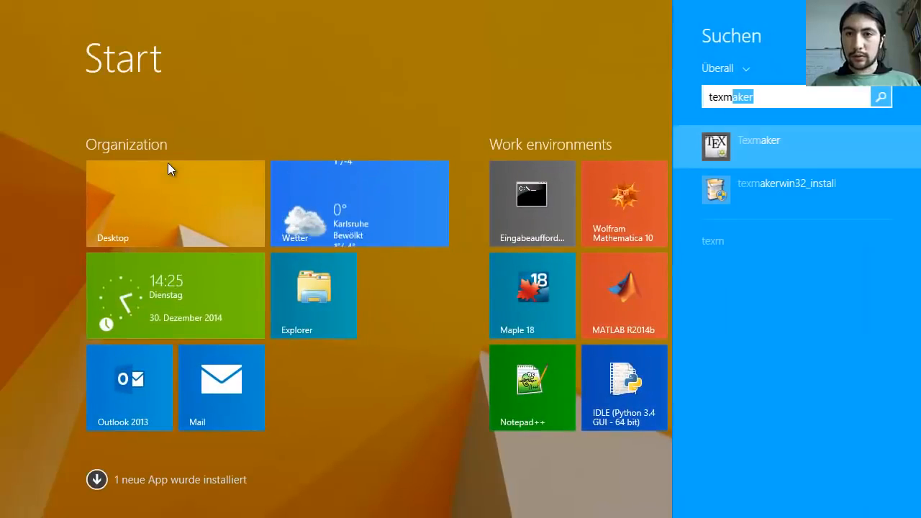
{"action": "key", "text": "Return"}
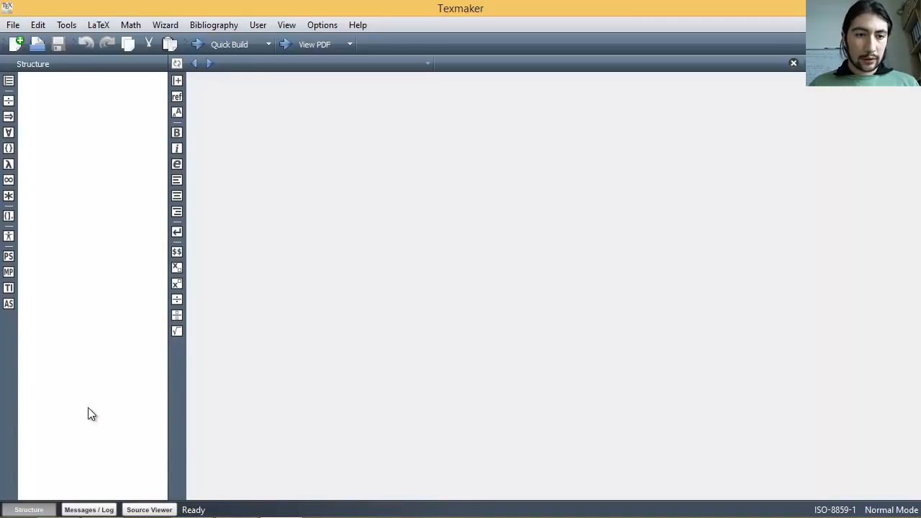
{"action": "left_click", "coordinate": [29, 510]}
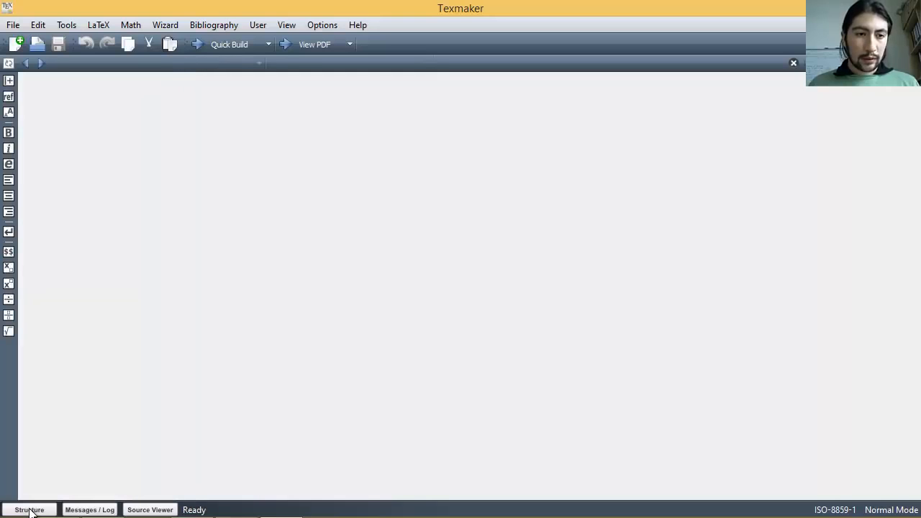
{"action": "left_click", "coordinate": [29, 511]}
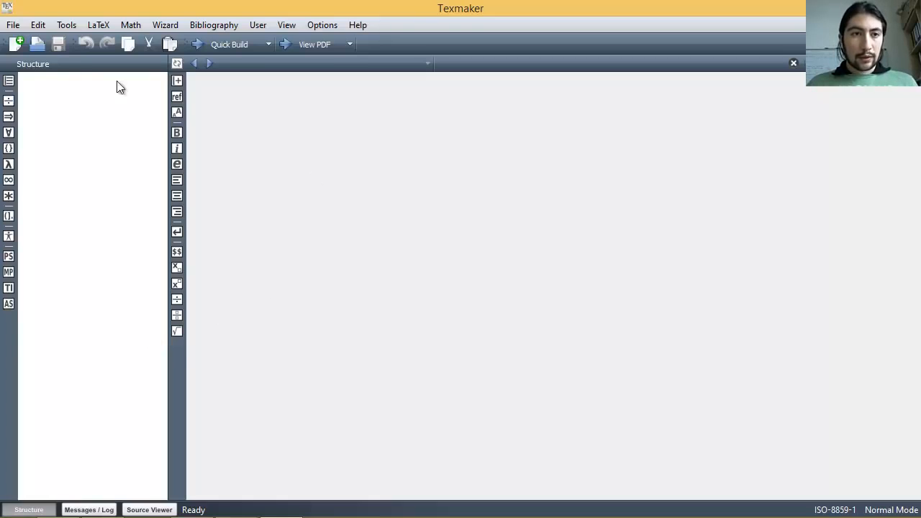
{"action": "left_click", "coordinate": [17, 48]}
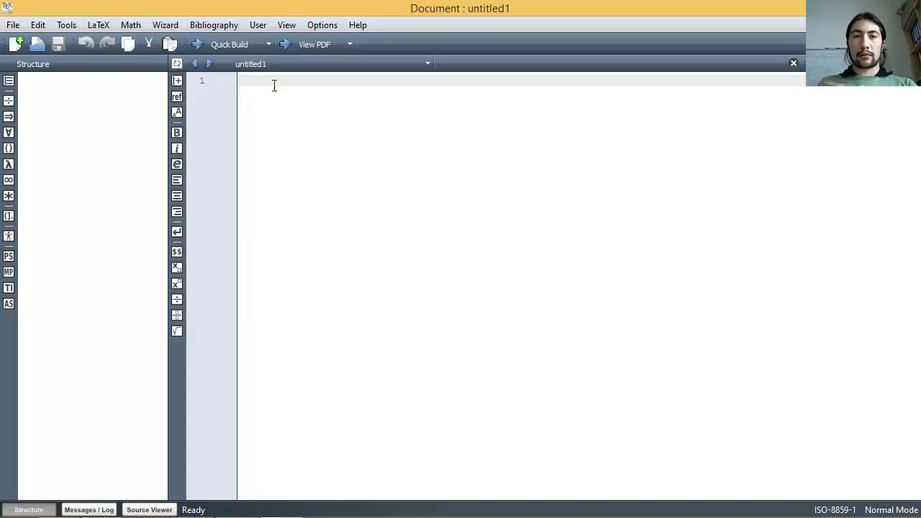
{"action": "left_click", "coordinate": [323, 25]}
{"action": "mouse_move", "coordinate": [342, 85]}
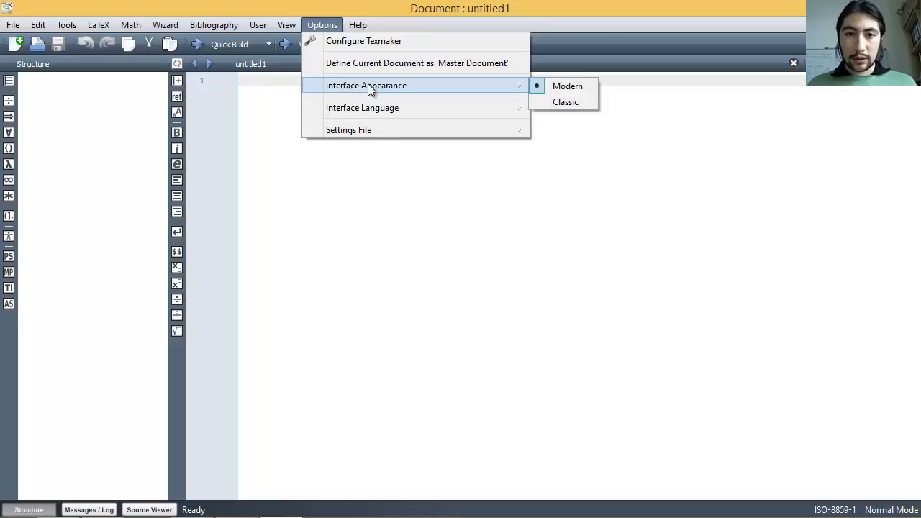
{"action": "mouse_move", "coordinate": [411, 108]}
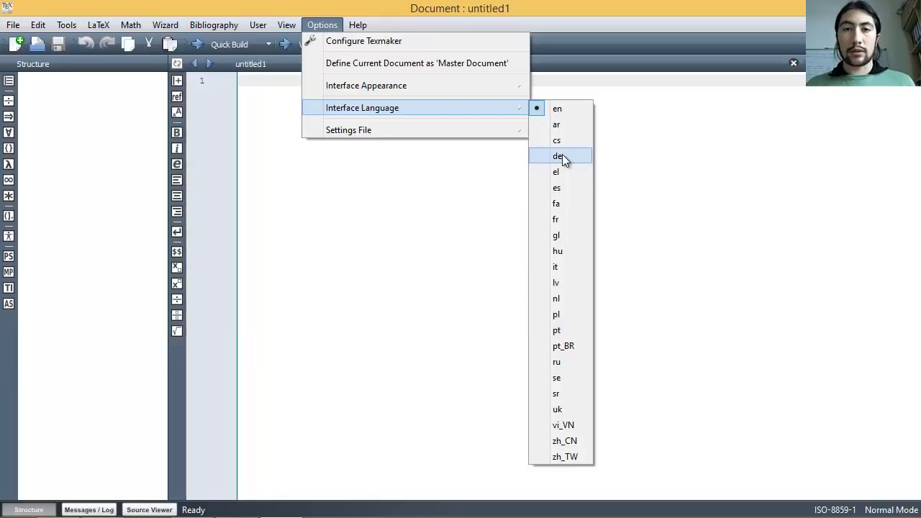
{"action": "left_click", "coordinate": [321, 179]}
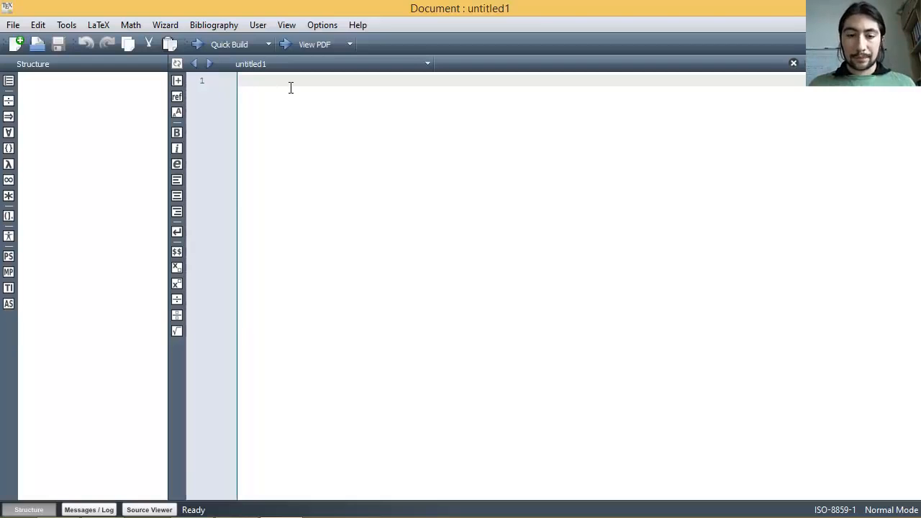
Insert the \documentclass command on line 1 using the suggested completion
{"action": "type", "text": "\\d"}
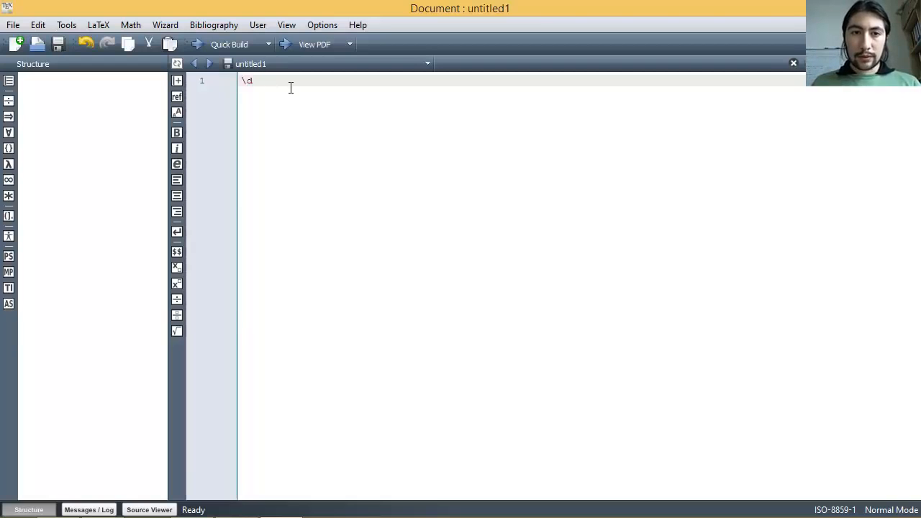
{"action": "type", "text": "oc"}
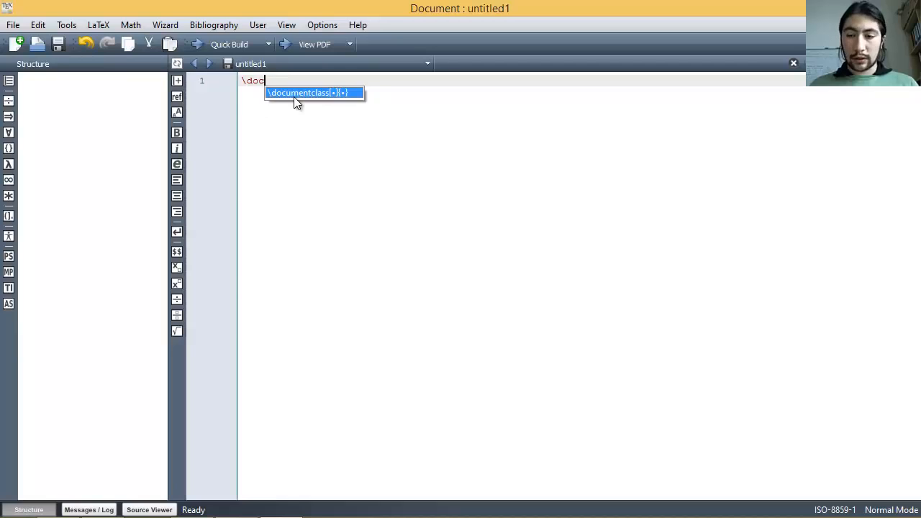
{"action": "key", "text": "BackSpace"}
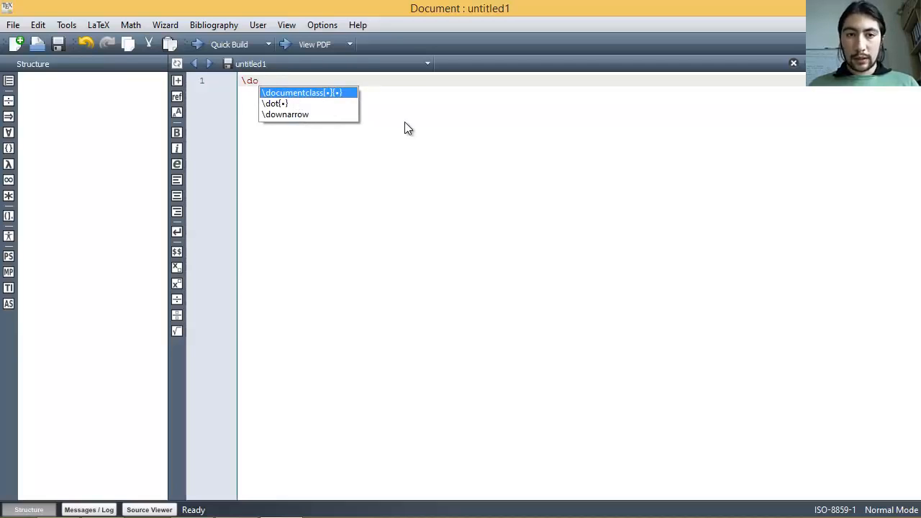
{"action": "type", "text": "c"}
{"action": "key", "text": "Return"}
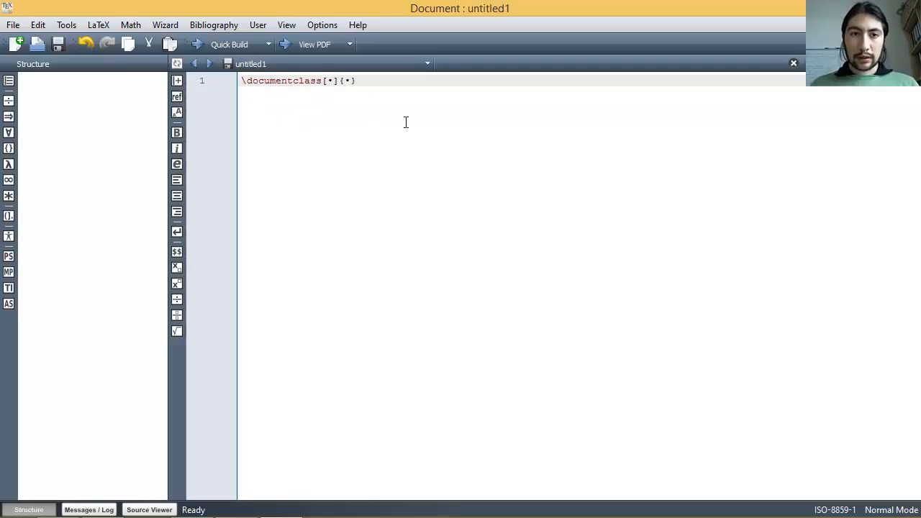
Remove the optional bracketed argument from \documentclass and enter article as the class
{"action": "key", "text": "shift+Left"}
{"action": "key", "text": "shift+Left"}
{"action": "key", "text": "shift+Left"}
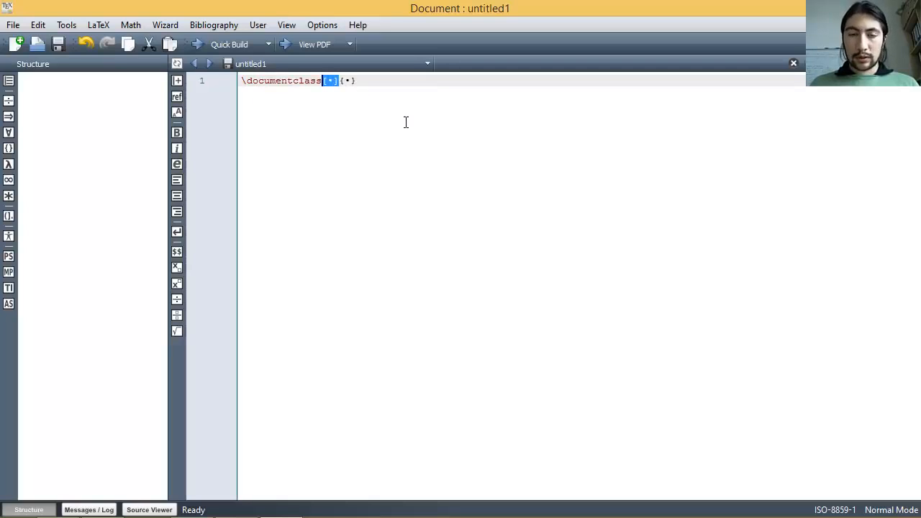
{"action": "key", "text": "BackSpace"}
{"action": "key", "text": "Right"}
{"action": "key", "text": "Right"}
{"action": "key", "text": "BackSpace"}
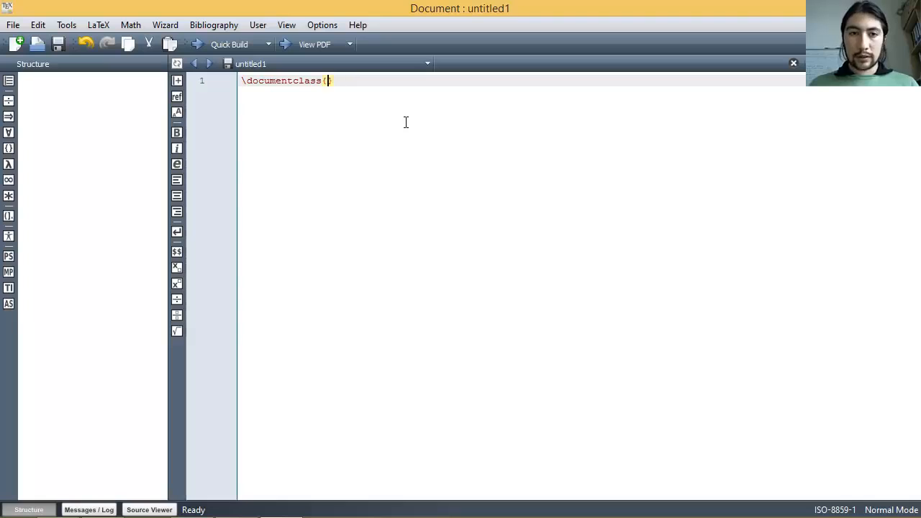
{"action": "type", "text": "artic"}
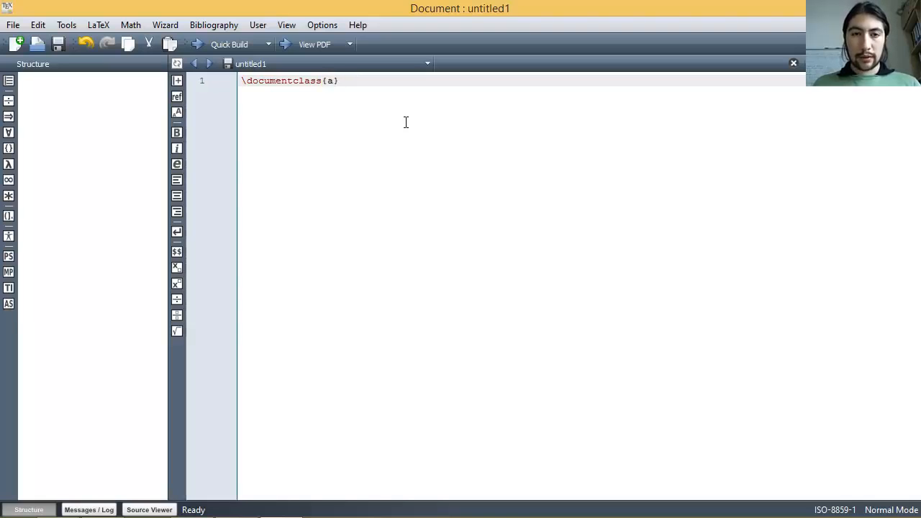
{"action": "type", "text": "le"}
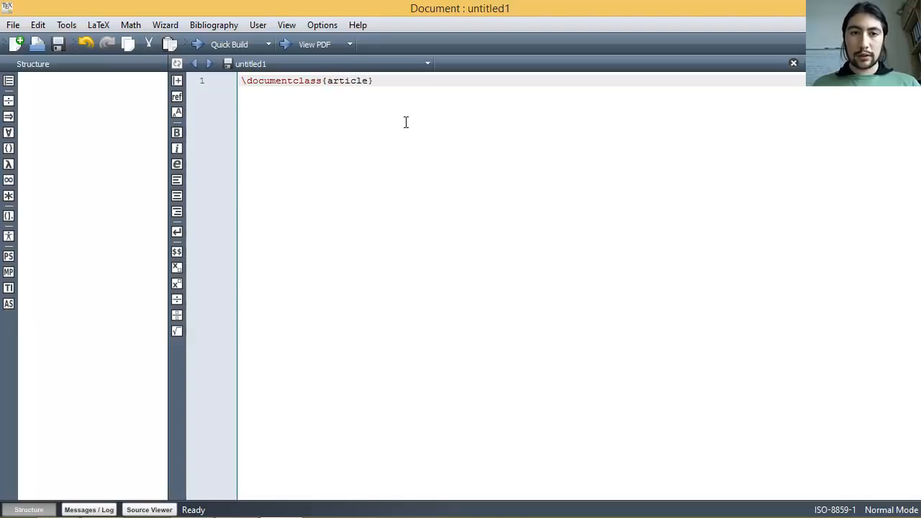
Add a document environment on line 3, leaving line 2 blank, with the body text "Test."
{"action": "key", "text": "Right"}
{"action": "key", "text": "Return"}
{"action": "key", "text": "Return"}
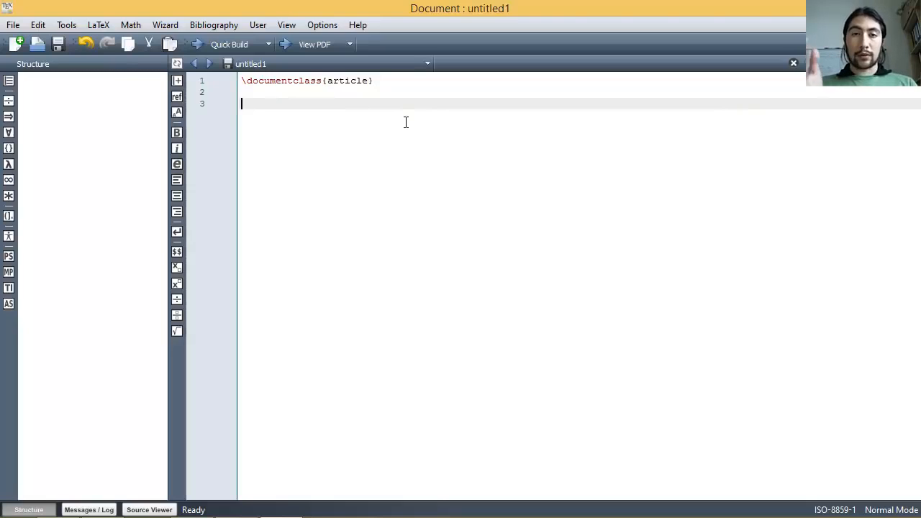
{"action": "type", "text": "begin"}
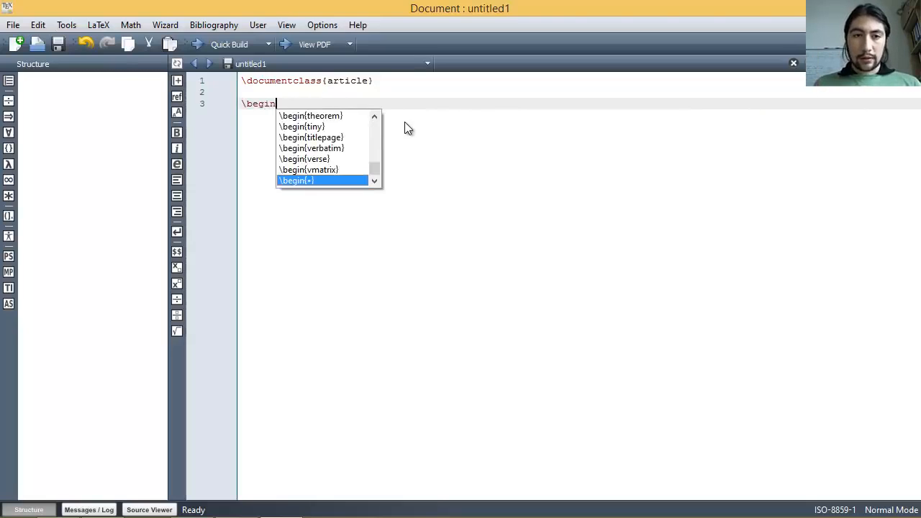
{"action": "key", "text": "Return"}
{"action": "type", "text": "docum"}
{"action": "key", "text": "Return"}
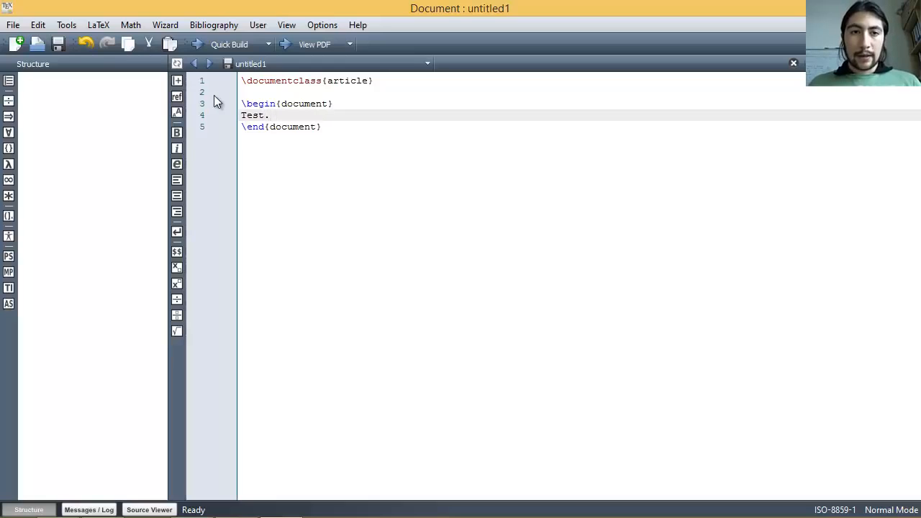
{"action": "left_click", "coordinate": [360, 91]}
{"action": "left_click", "coordinate": [338, 123]}
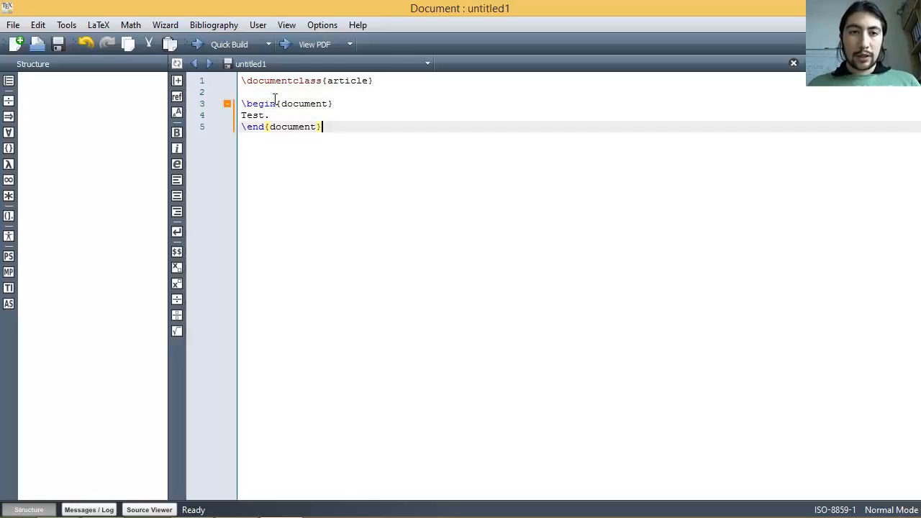
{"action": "left_click_drag", "start_coordinate": [337, 124], "coordinate": [216, 67]}
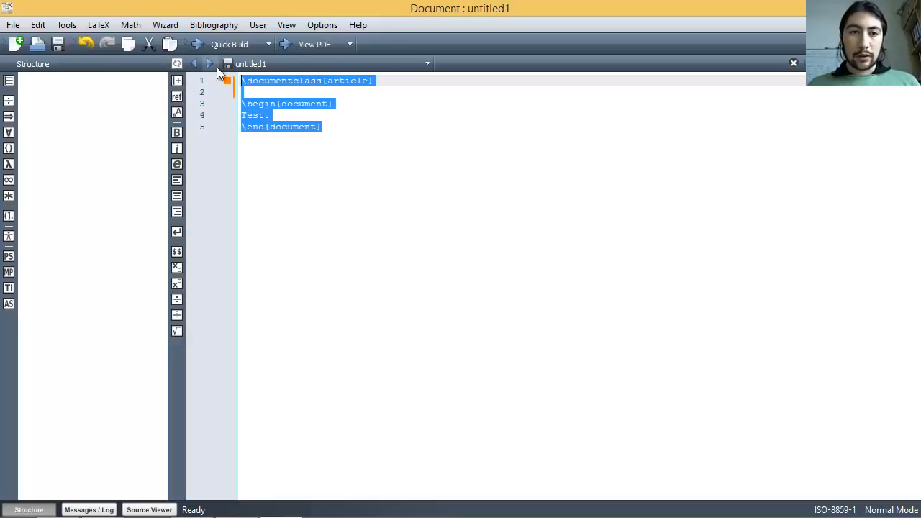
{"action": "left_click", "coordinate": [336, 123]}
Start saving the document and create and open a new folder named "Test document" in Downloads
{"action": "key", "text": "ctrl+s"}
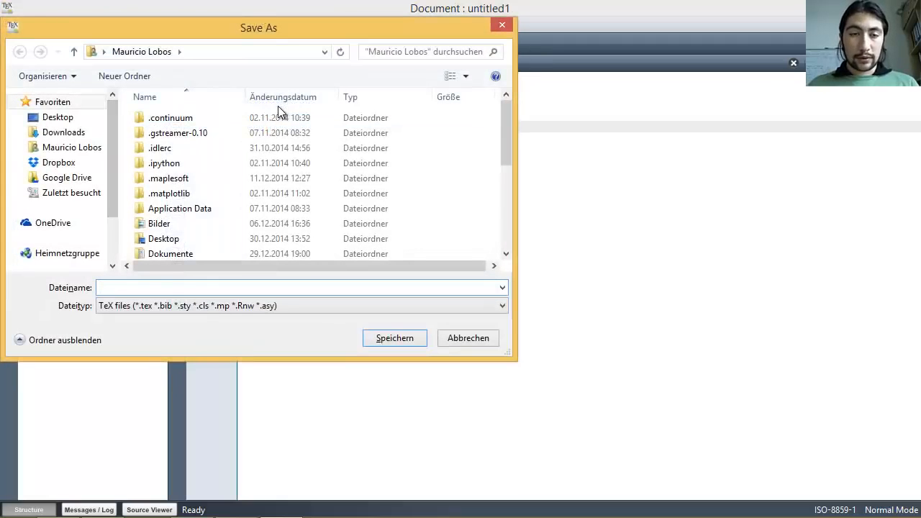
{"action": "left_click", "coordinate": [75, 133]}
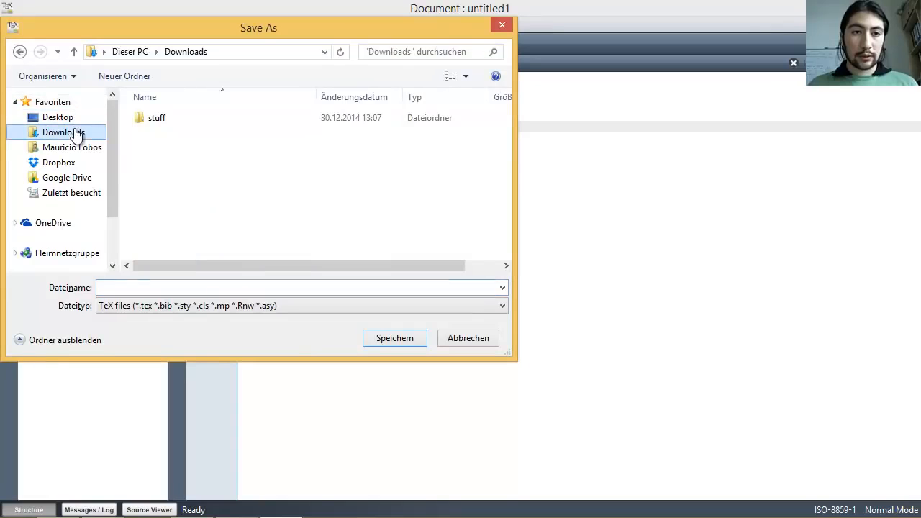
{"action": "right_click", "coordinate": [189, 146]}
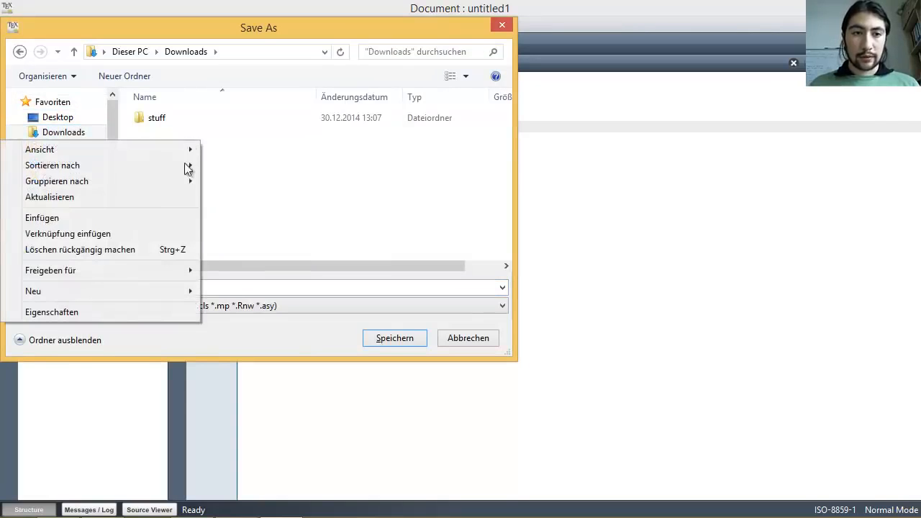
{"action": "mouse_move", "coordinate": [173, 290]}
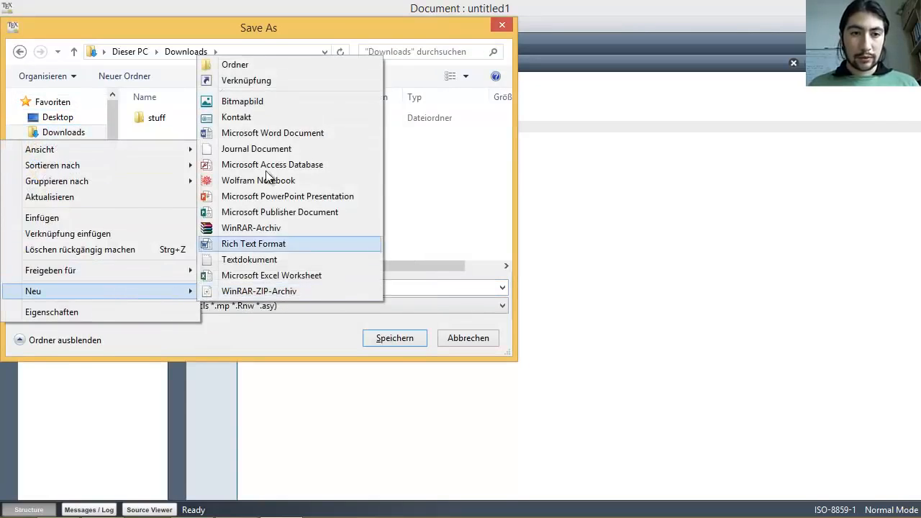
{"action": "left_click", "coordinate": [285, 68]}
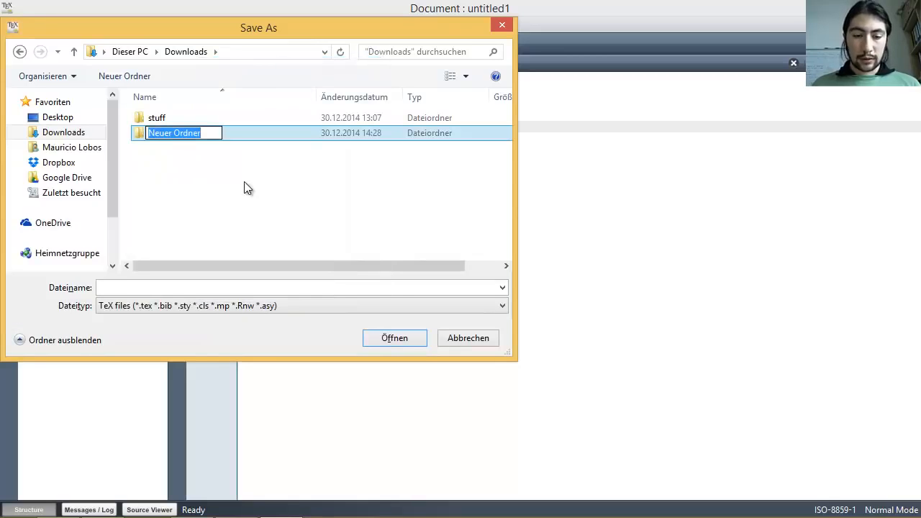
{"action": "type", "text": "Tes"}
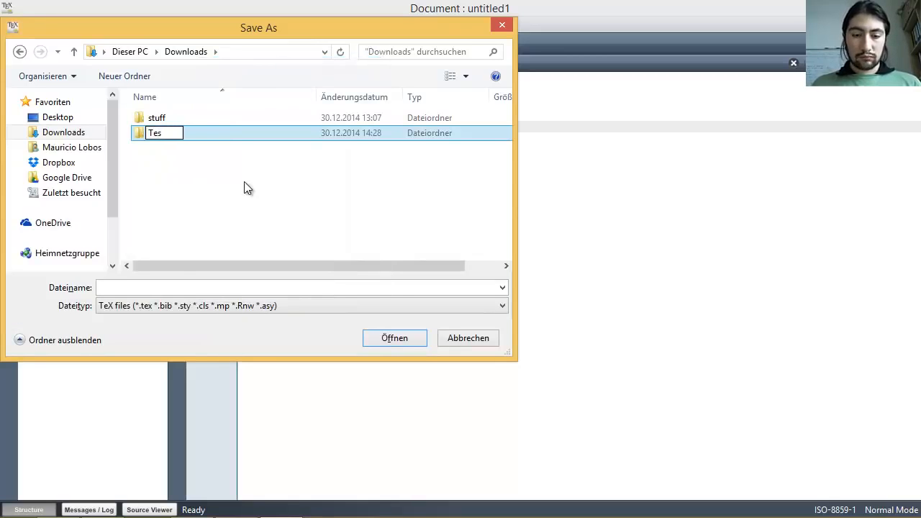
{"action": "type", "text": "t document"}
{"action": "key", "text": "Return"}
{"action": "key", "text": "Return"}
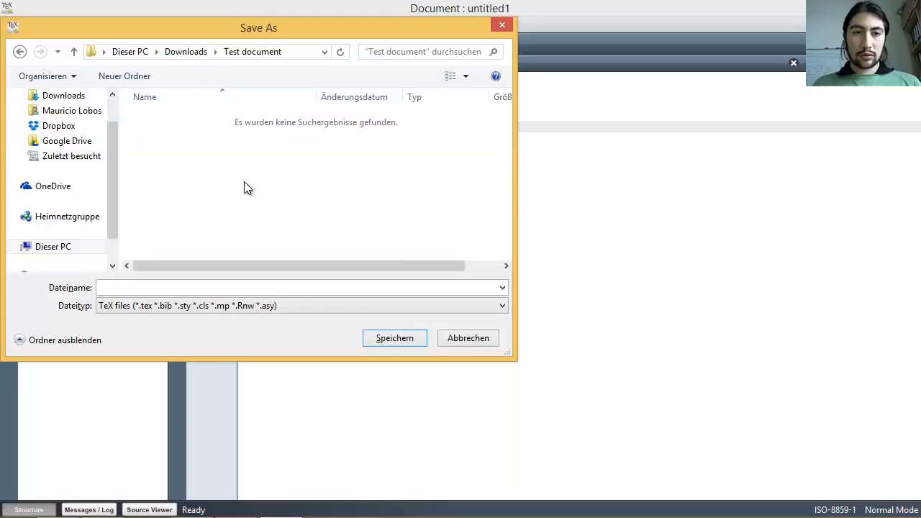
Save the document as a TeX file named test in the Test document folder
{"action": "left_click", "coordinate": [156, 291]}
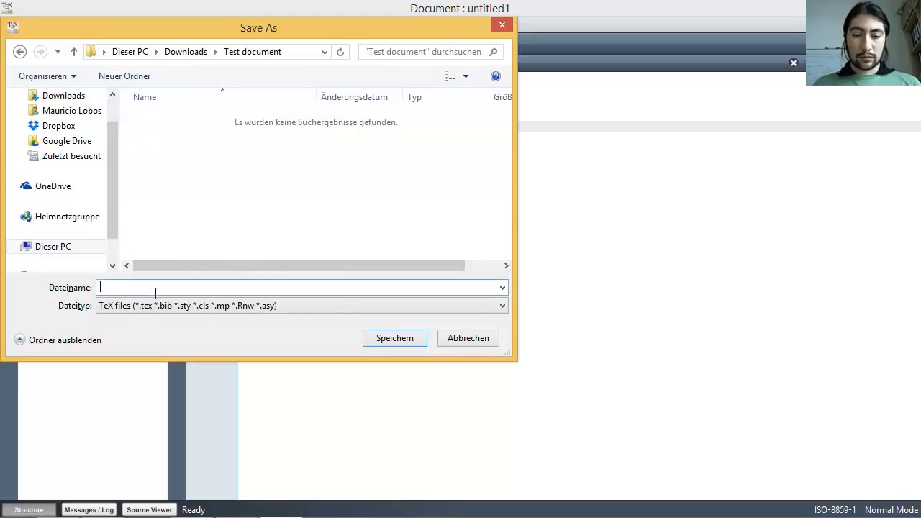
{"action": "type", "text": "test"}
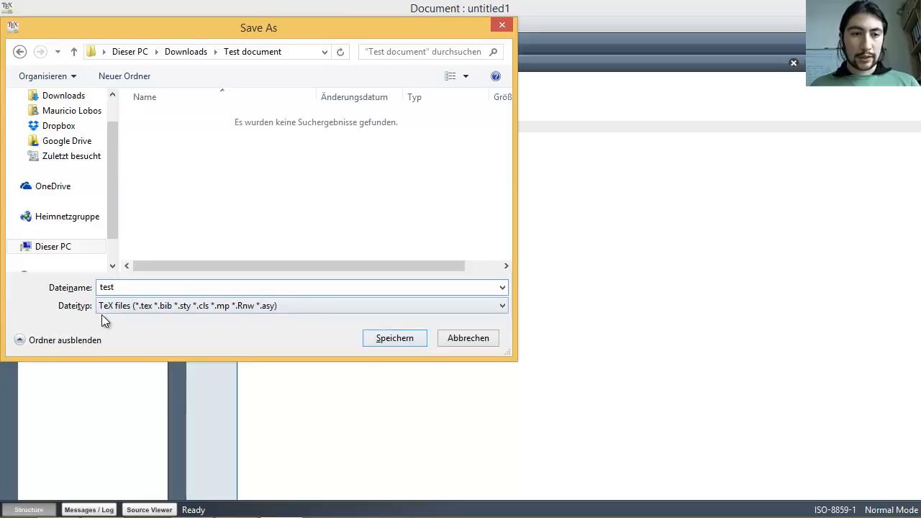
{"action": "left_click", "coordinate": [371, 334]}
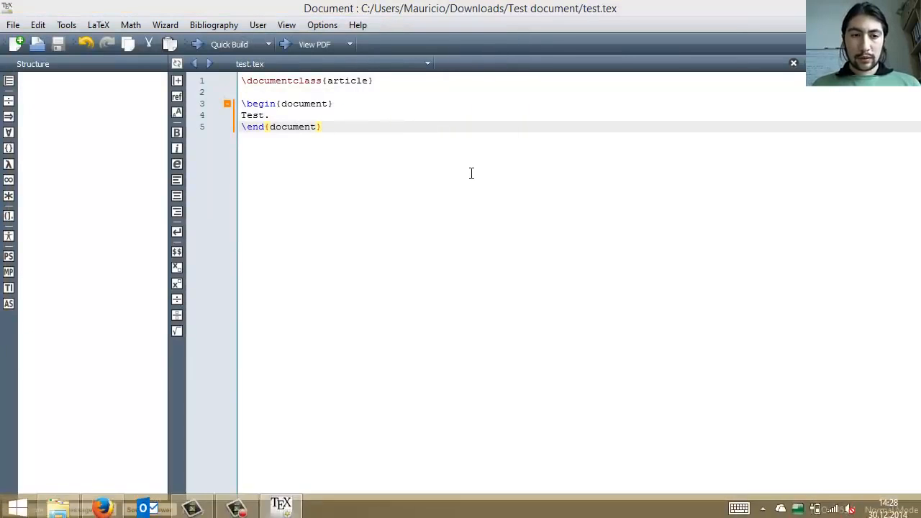
Switch to File Explorer, check the saved test file in the Test document folder, and return to Texmaker
{"action": "key", "text": "alt+Tab"}
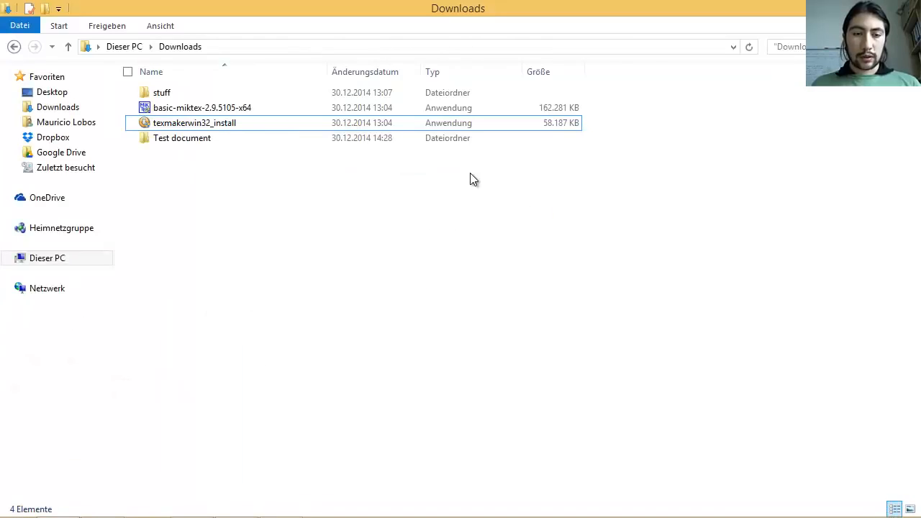
{"action": "key", "text": "Down"}
{"action": "key", "text": "Return"}
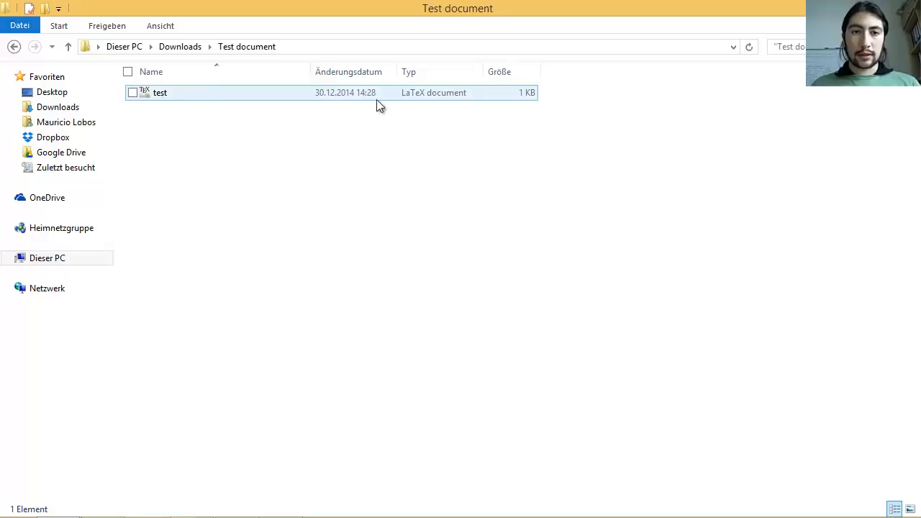
{"action": "left_click", "coordinate": [190, 95]}
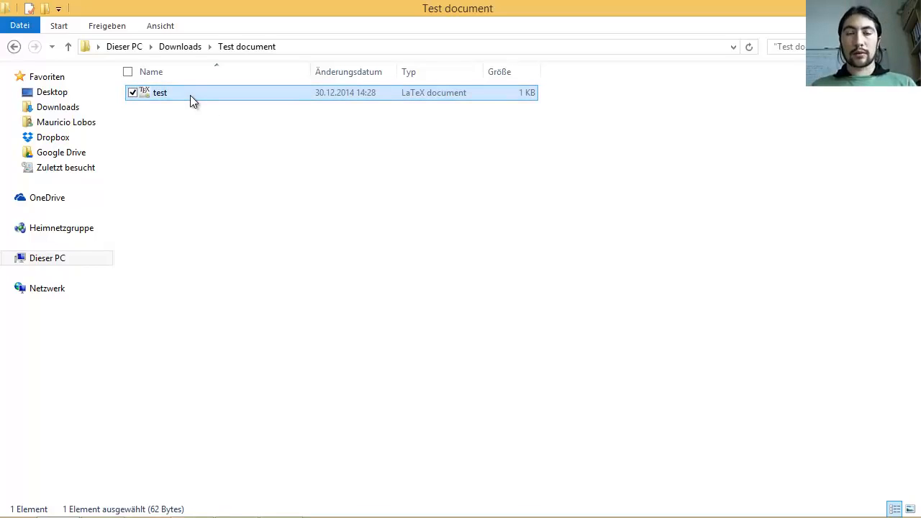
{"action": "key", "text": "alt+Tab"}
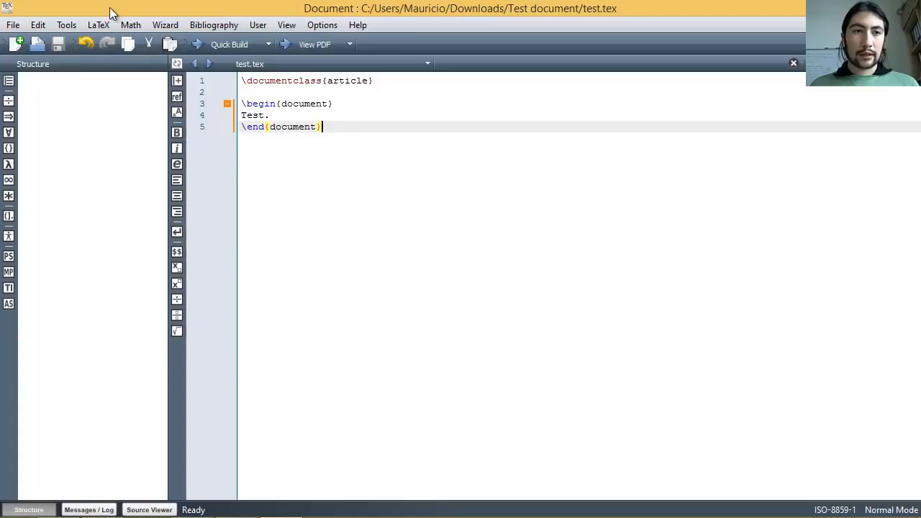
Review the Quick Build command choices in the Texmaker configuration and accept the settings with PdfLaTeX + View PDF selected
{"action": "left_click", "coordinate": [321, 27]}
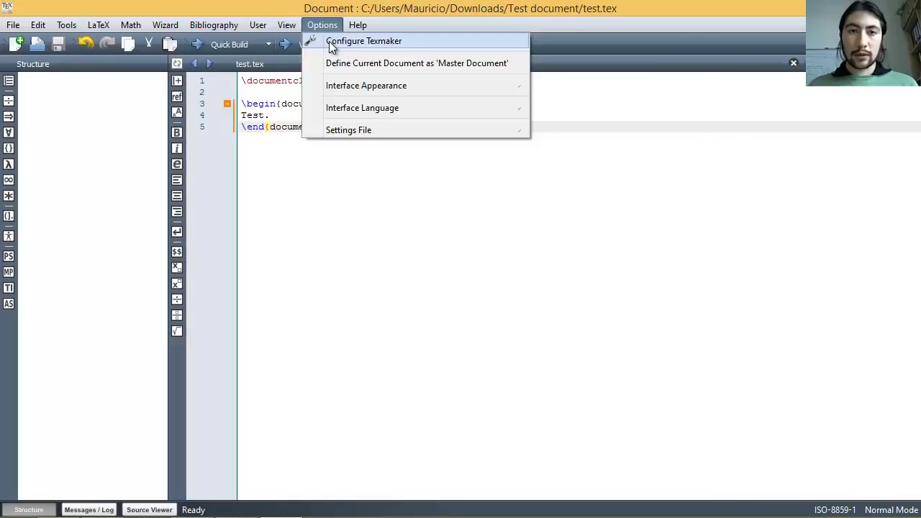
{"action": "left_click", "coordinate": [329, 41]}
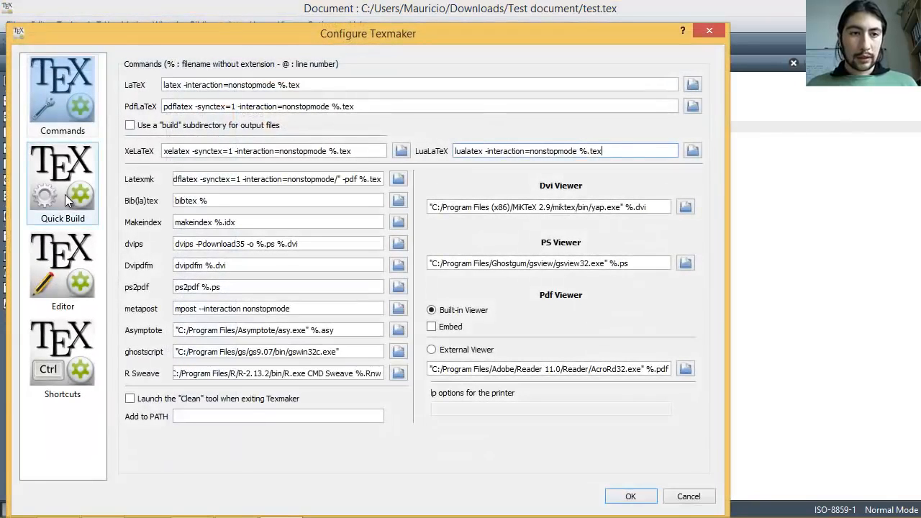
{"action": "left_click", "coordinate": [65, 194]}
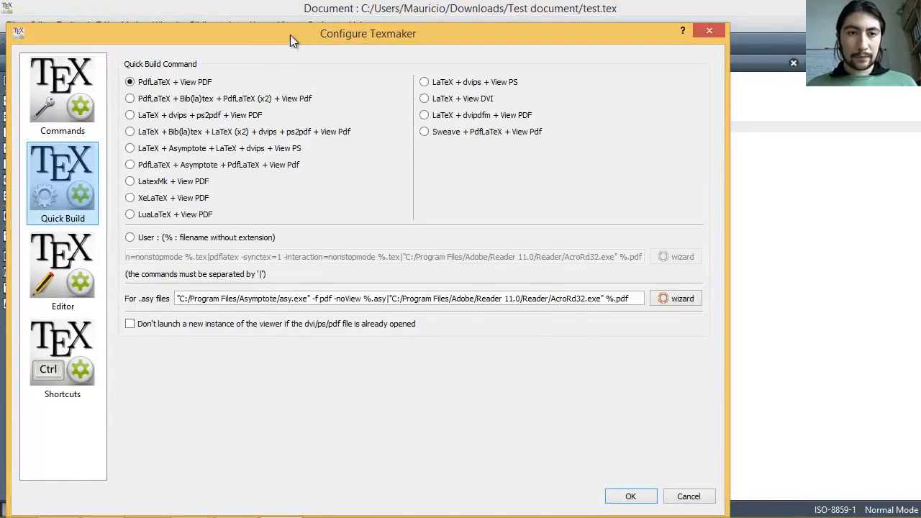
{"action": "left_click_drag", "start_coordinate": [290, 34], "coordinate": [317, 24]}
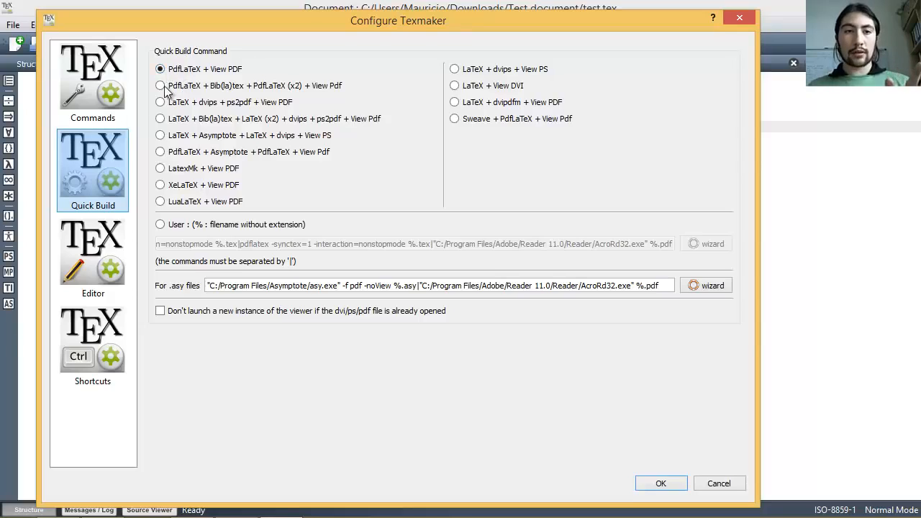
{"action": "left_click", "coordinate": [161, 119]}
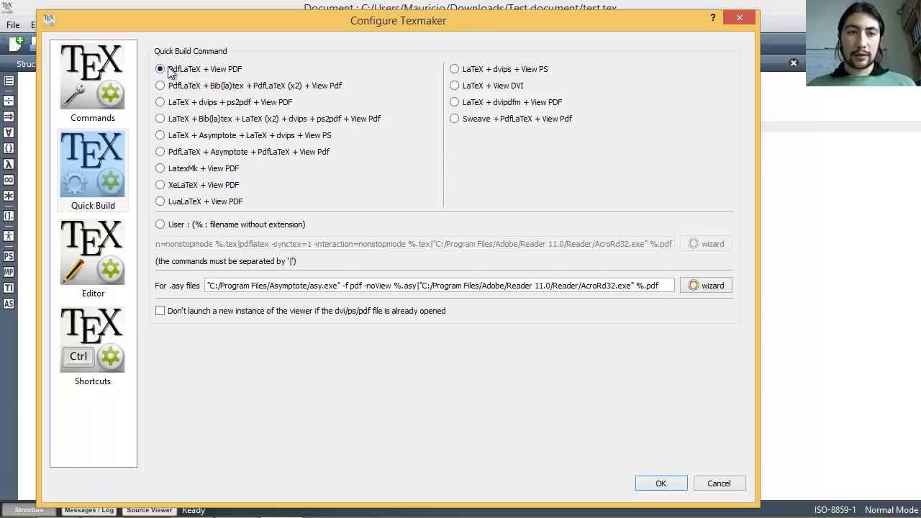
{"action": "left_click_drag", "start_coordinate": [359, 28], "coordinate": [377, 21]}
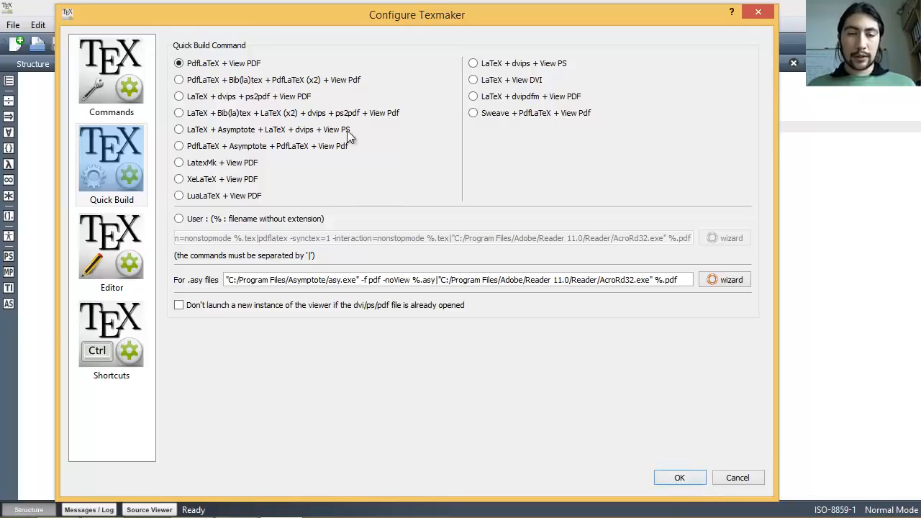
{"action": "left_click", "coordinate": [680, 477]}
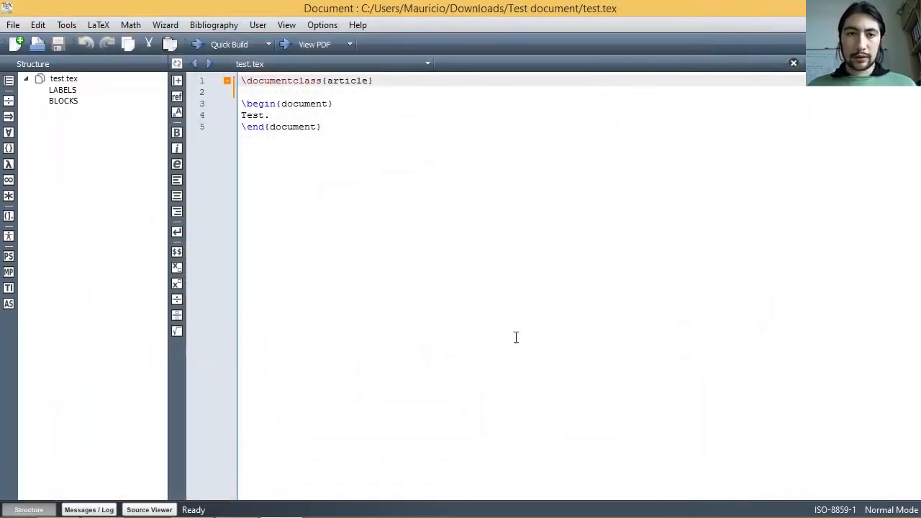
Compile the test document with Quick Build and fit the whole page of test.pdf in the PDF viewer
{"action": "left_click", "coordinate": [358, 117]}
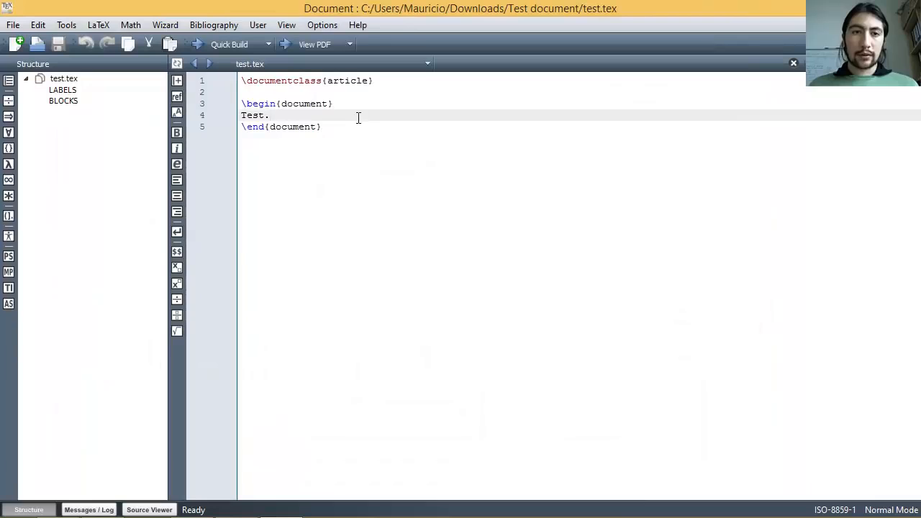
{"action": "left_click", "coordinate": [67, 24]}
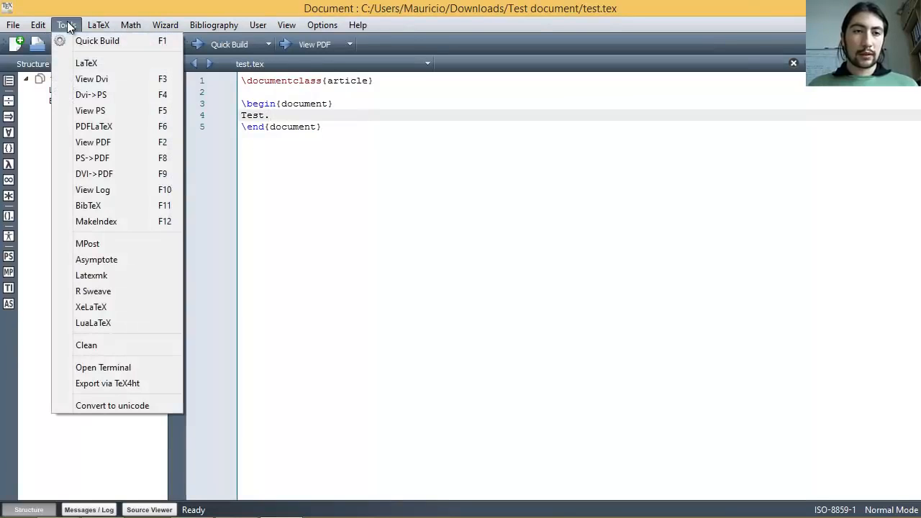
{"action": "left_click", "coordinate": [67, 24]}
{"action": "left_click", "coordinate": [67, 25]}
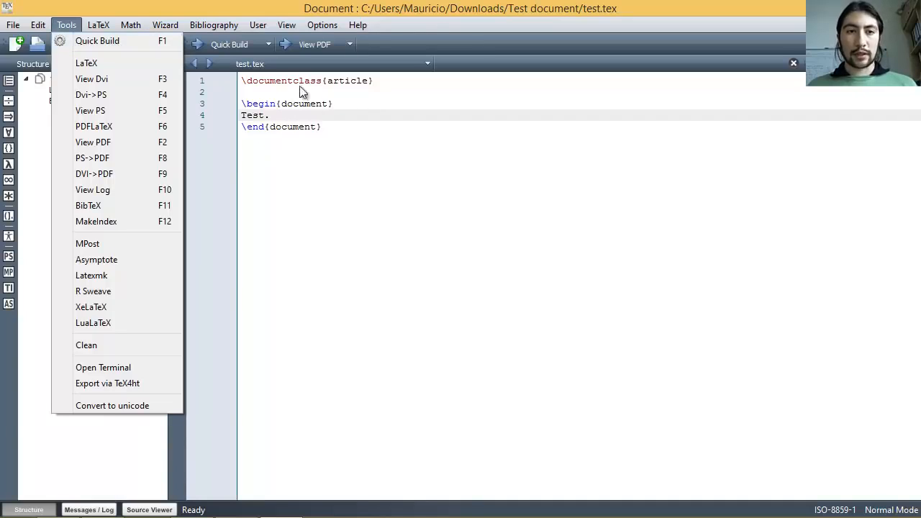
{"action": "left_click", "coordinate": [326, 113]}
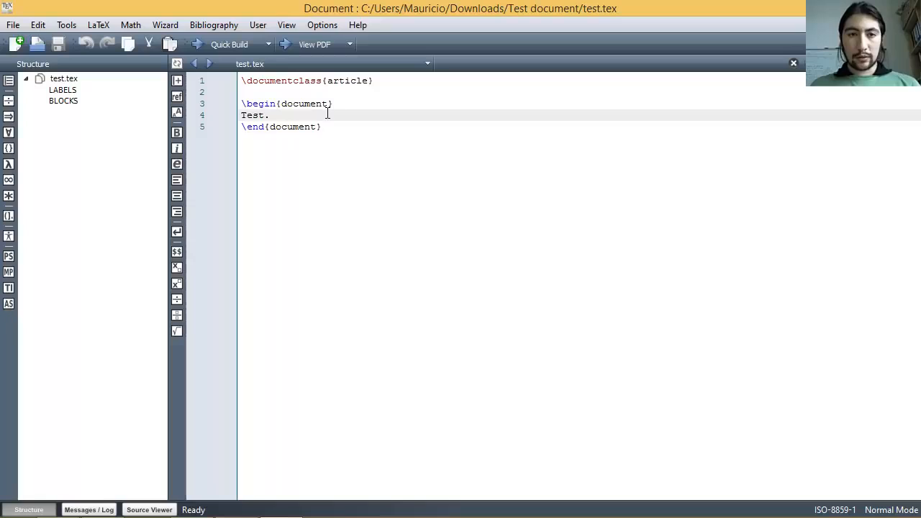
{"action": "key", "text": "F1"}
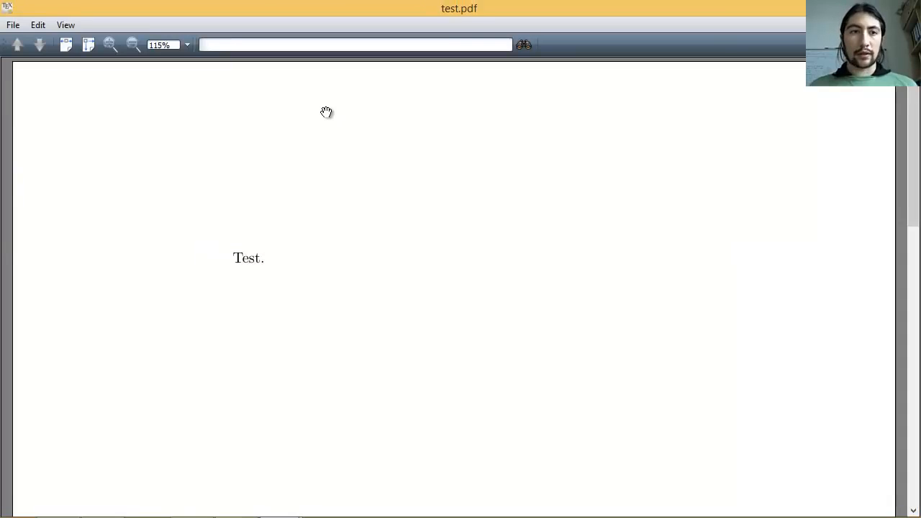
{"action": "left_click", "coordinate": [91, 42]}
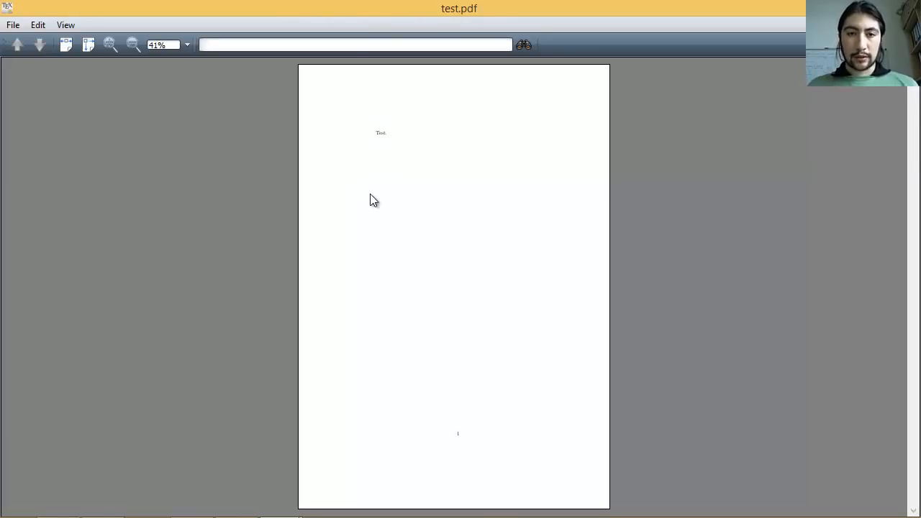
Switch to File Explorer, examine the generated files in the Test document folder including the test PDF, and return to the Texmaker editor
{"action": "key", "text": "alt+Tab"}
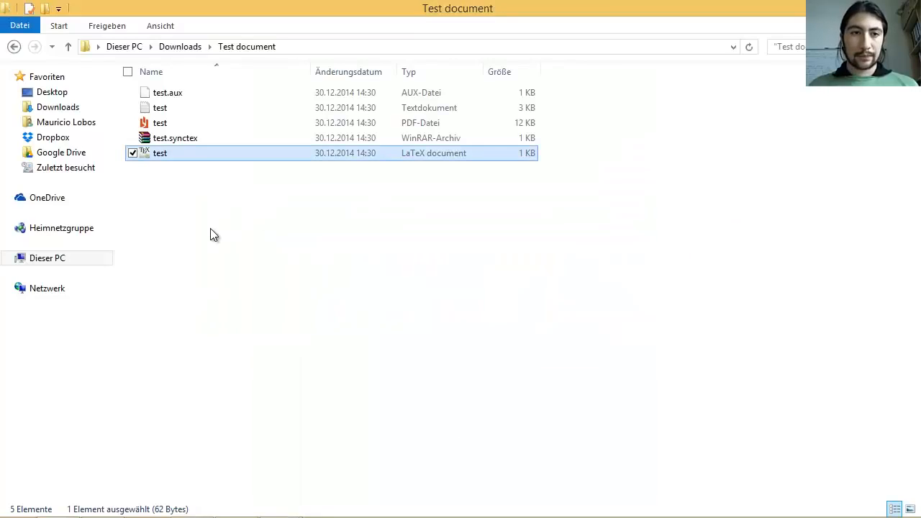
{"action": "left_click", "coordinate": [210, 228]}
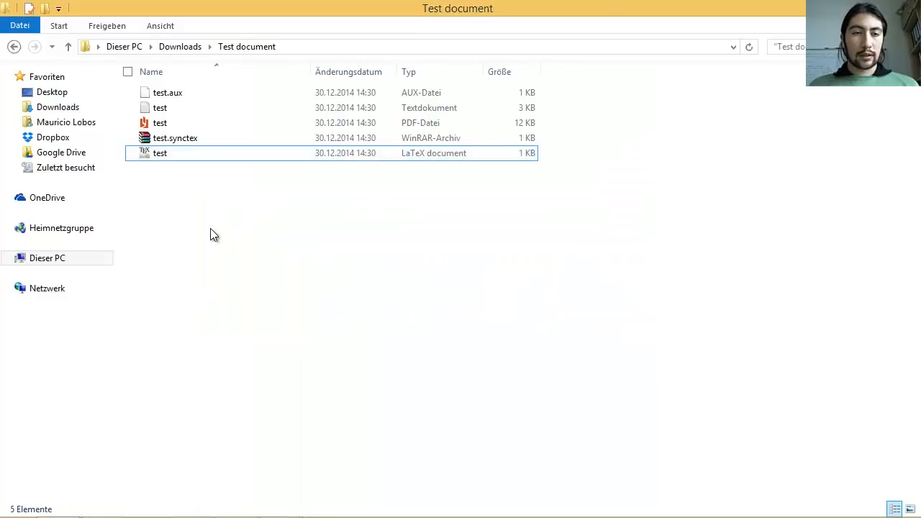
{"action": "key", "text": "Up"}
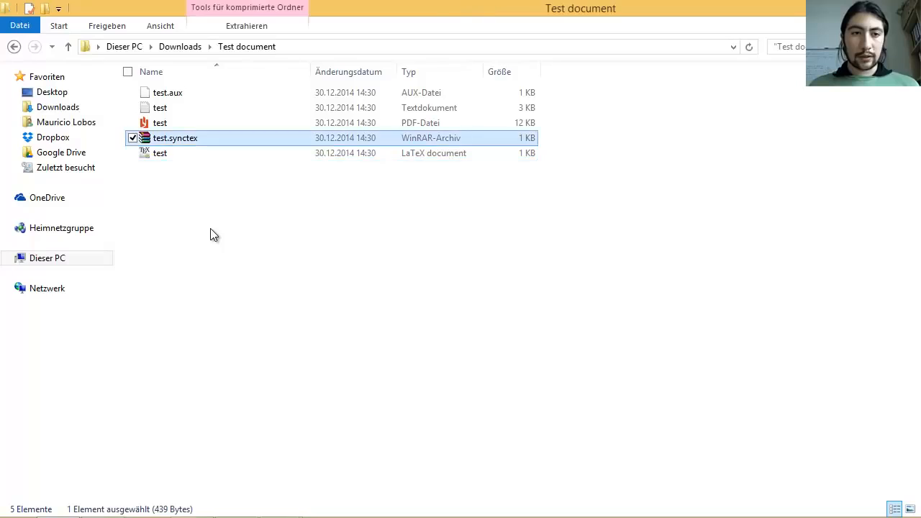
{"action": "key", "text": "Down"}
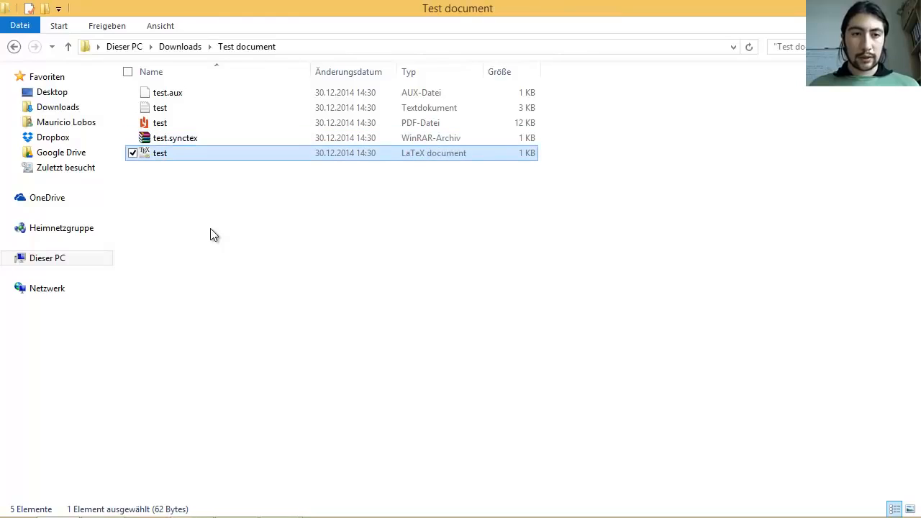
{"action": "left_click", "coordinate": [209, 127]}
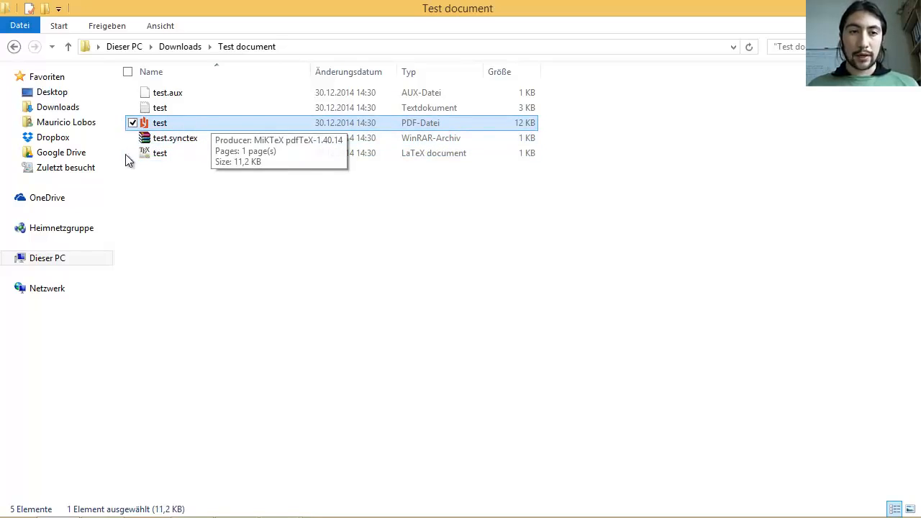
{"action": "key", "text": "alt+Tab"}
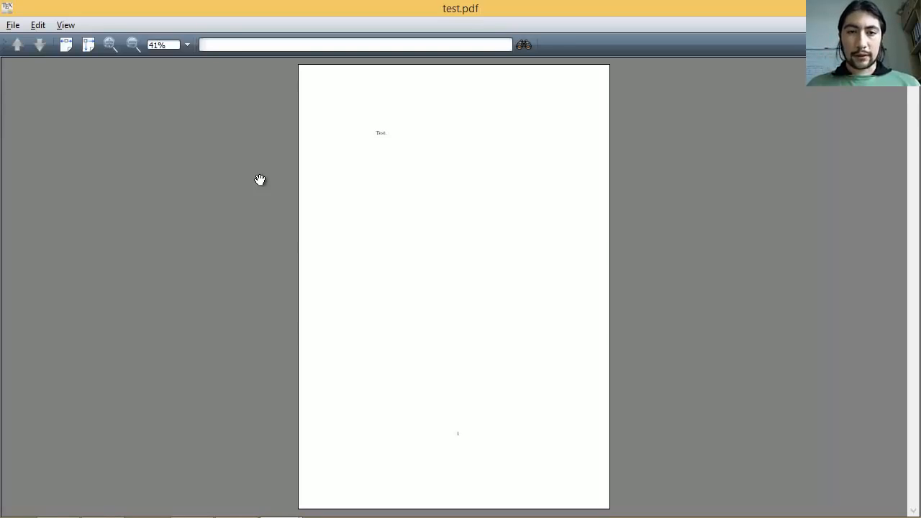
{"action": "key", "text": "alt+Tab"}
{"action": "key", "text": "alt+Tab"}
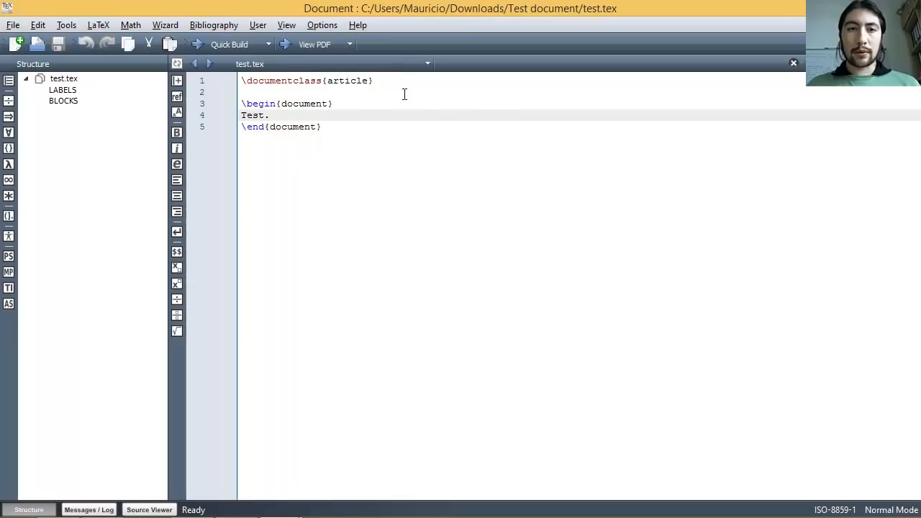
Enable the Embed option for the built-in PDF viewer in the Texmaker configuration and accept the settings
{"action": "left_click", "coordinate": [328, 25]}
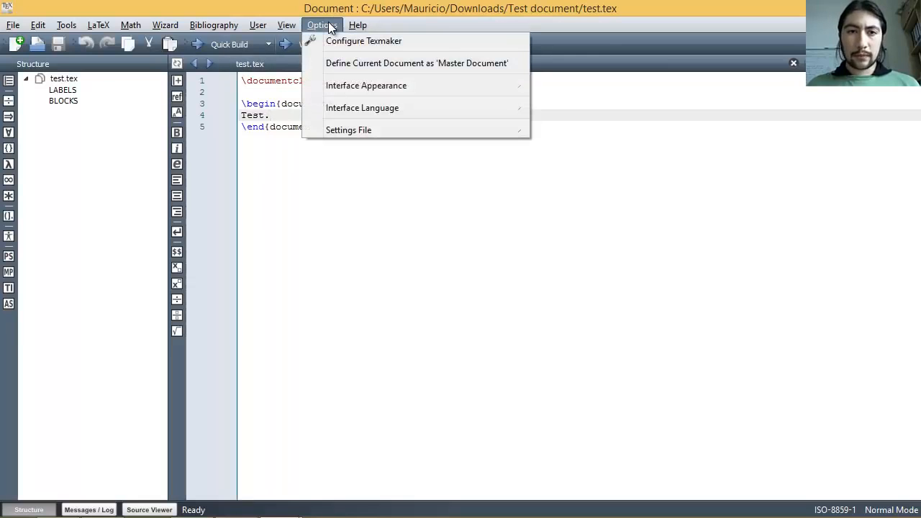
{"action": "left_click", "coordinate": [324, 41]}
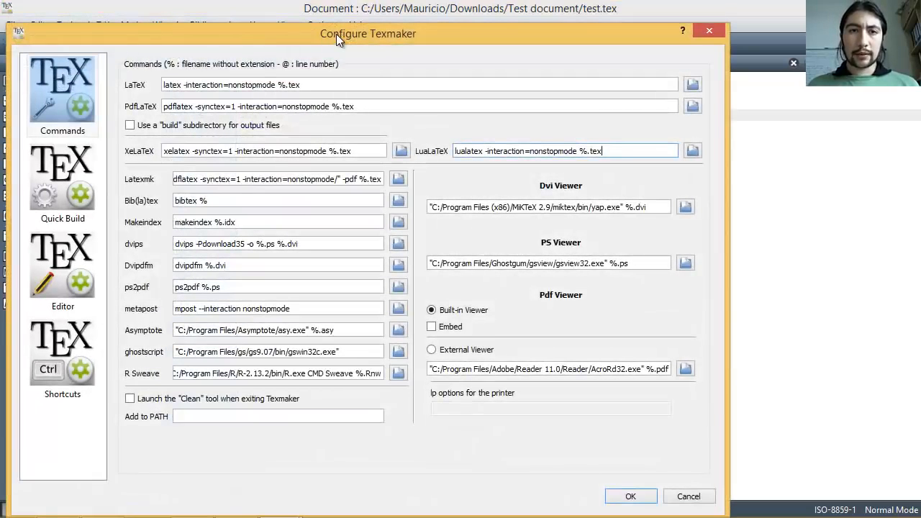
{"action": "left_click_drag", "start_coordinate": [336, 33], "coordinate": [357, 22]}
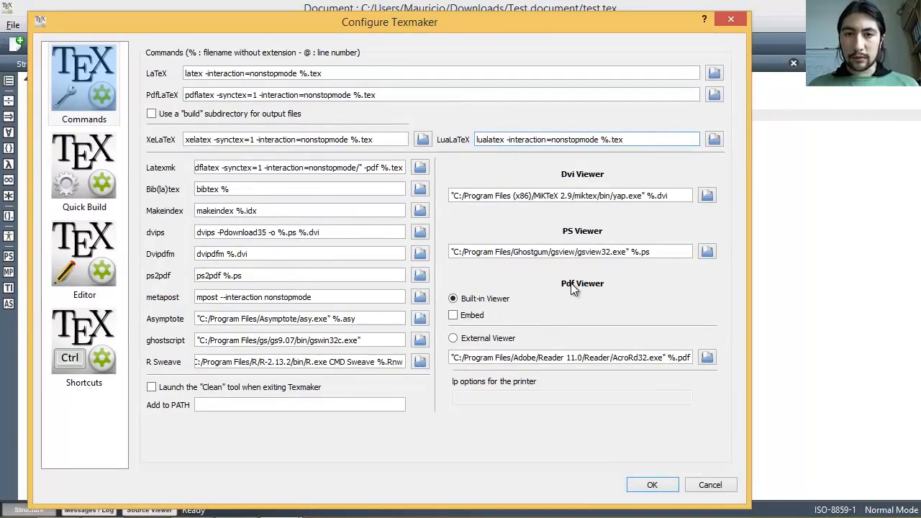
{"action": "left_click", "coordinate": [453, 315]}
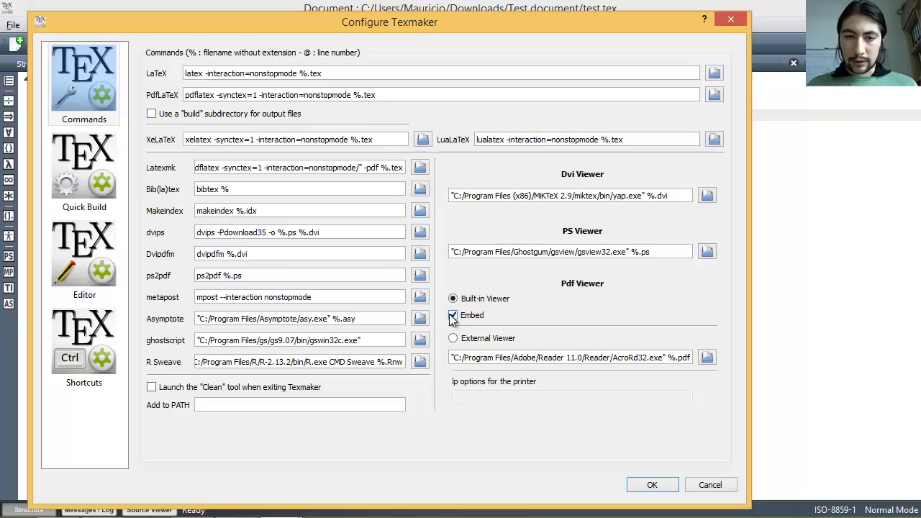
{"action": "left_click", "coordinate": [453, 317]}
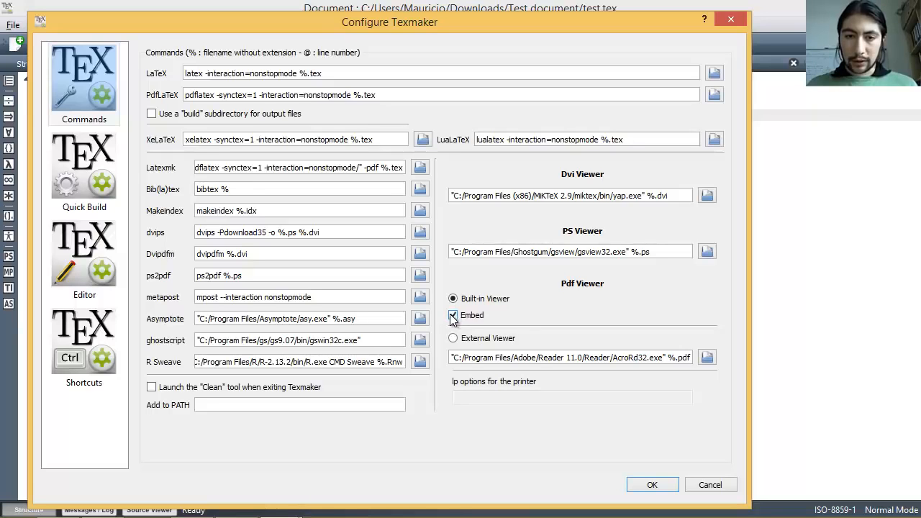
{"action": "left_click", "coordinate": [649, 485]}
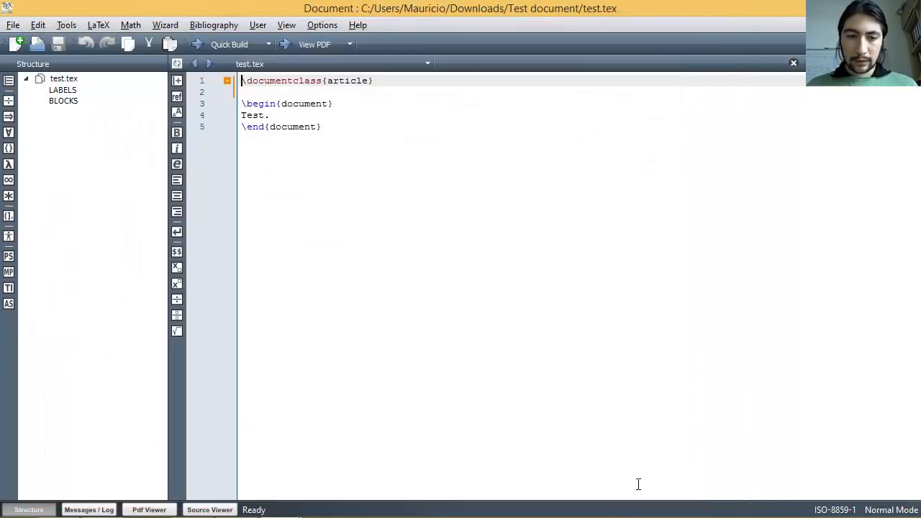
Show the compiled test PDF beside the source in the embedded viewer, fitted to the whole page, and widen the viewer slightly
{"action": "left_click", "coordinate": [144, 510]}
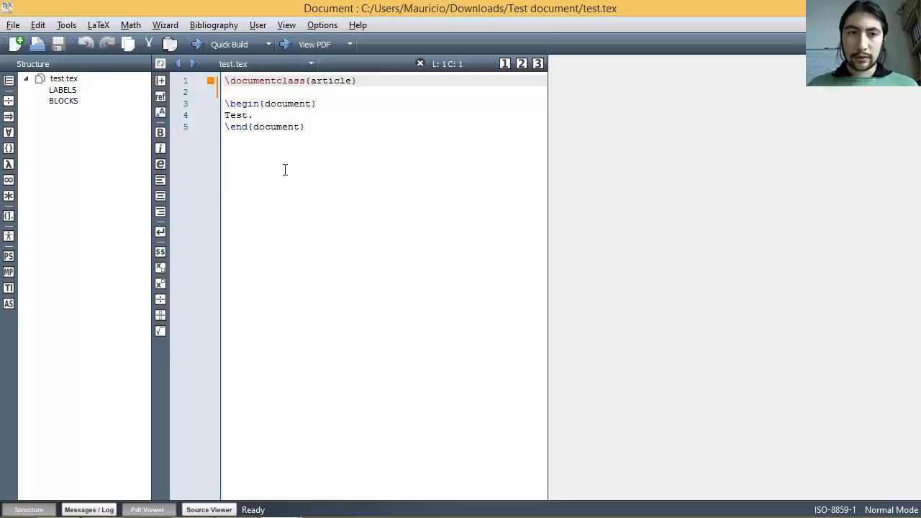
{"action": "left_click", "coordinate": [343, 123]}
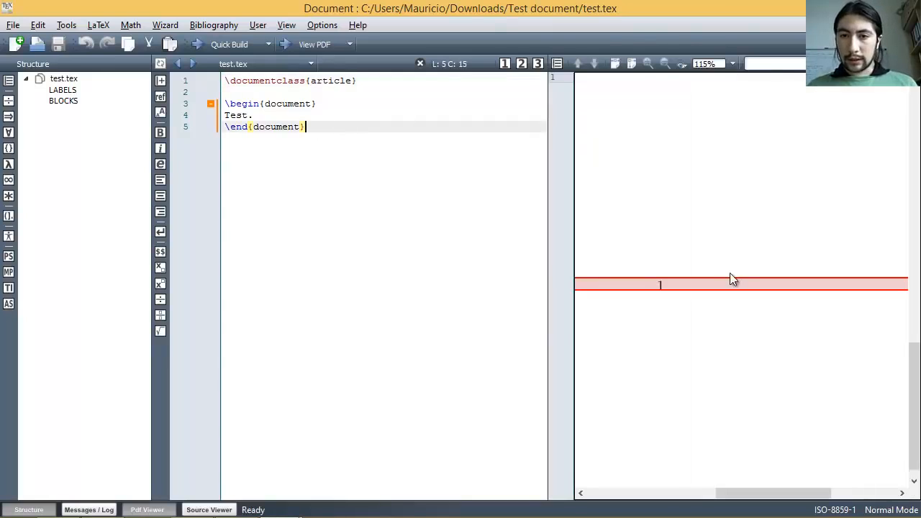
{"action": "left_click", "coordinate": [631, 64]}
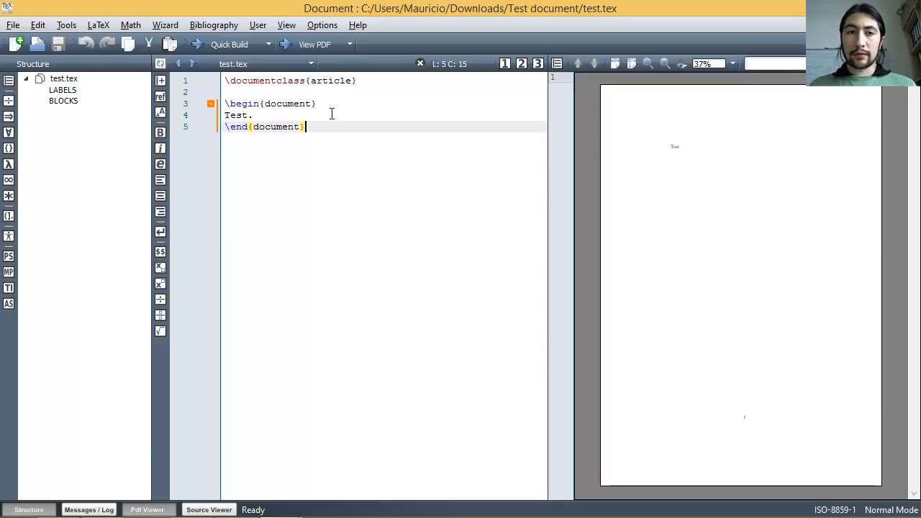
{"action": "left_click", "coordinate": [332, 114]}
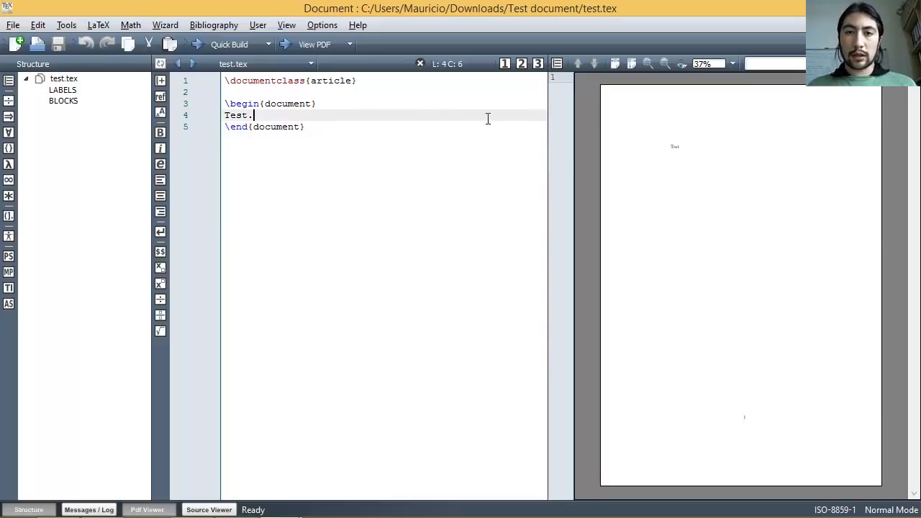
{"action": "left_click_drag", "start_coordinate": [547, 162], "coordinate": [530, 154]}
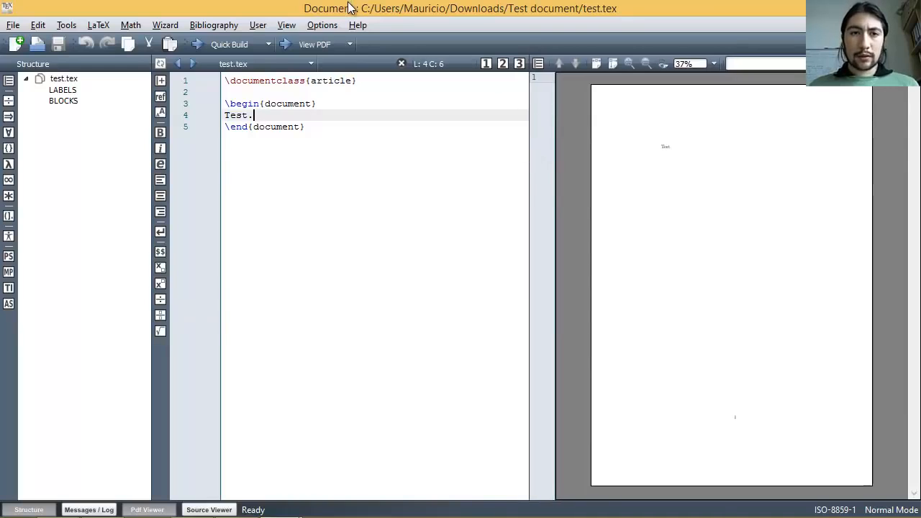
Disable the Embed option for the built-in PDF viewer in the Texmaker configuration and accept the settings
{"action": "left_click", "coordinate": [322, 25]}
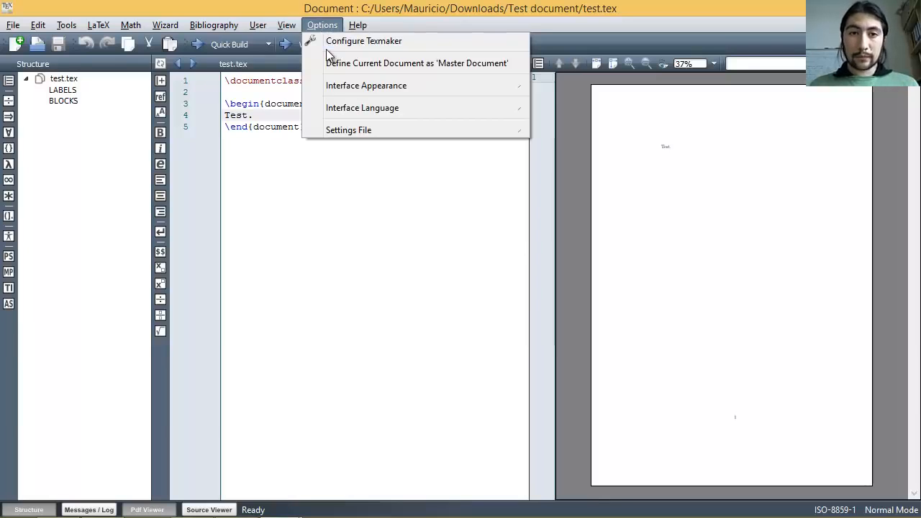
{"action": "left_click", "coordinate": [342, 43]}
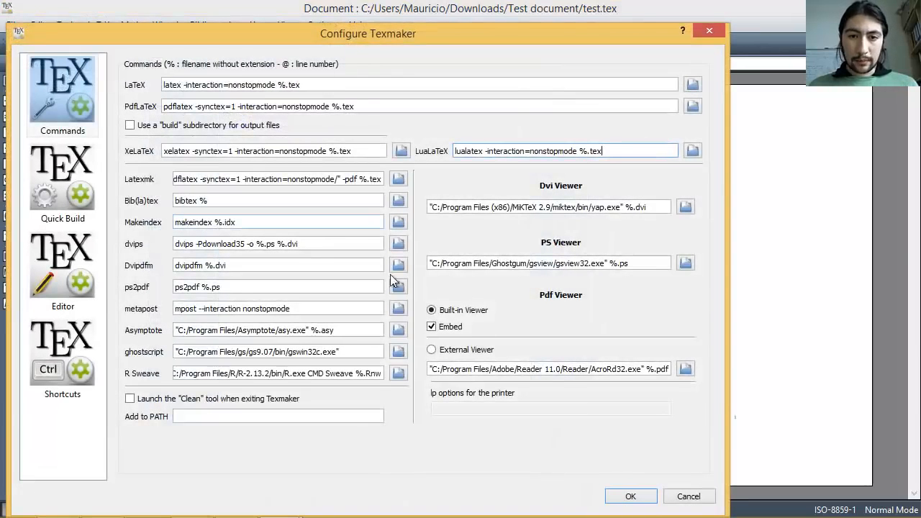
{"action": "left_click", "coordinate": [431, 326]}
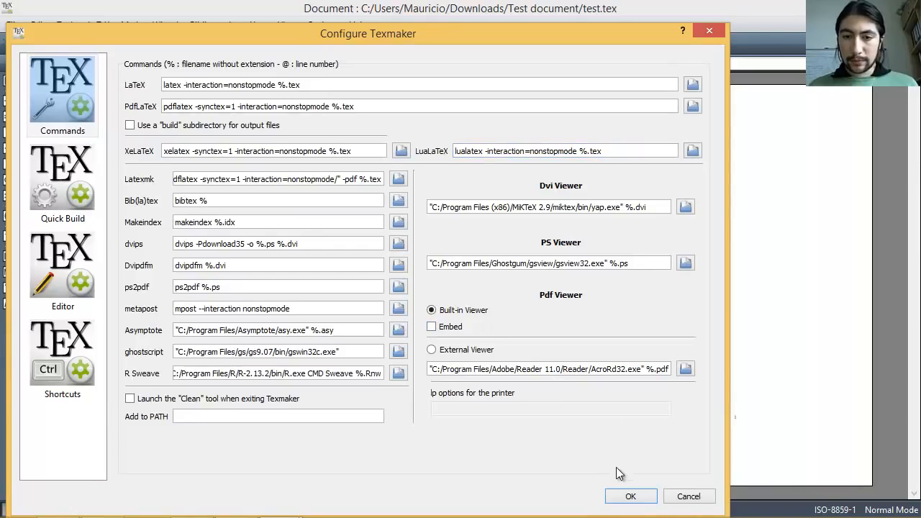
{"action": "left_click", "coordinate": [623, 495]}
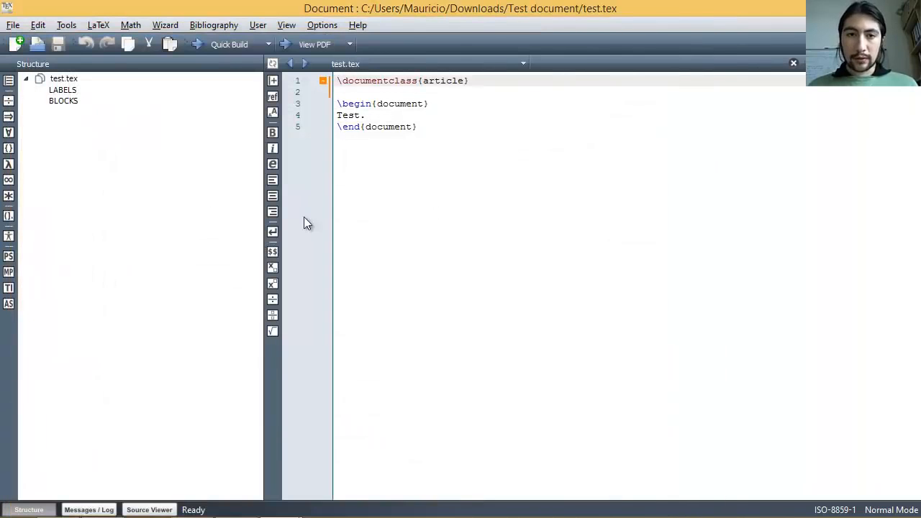
Narrow the structure pane, then Quick Build the test document and fit the PDF to the width of its separate viewer
{"action": "left_click_drag", "start_coordinate": [265, 359], "coordinate": [105, 343]}
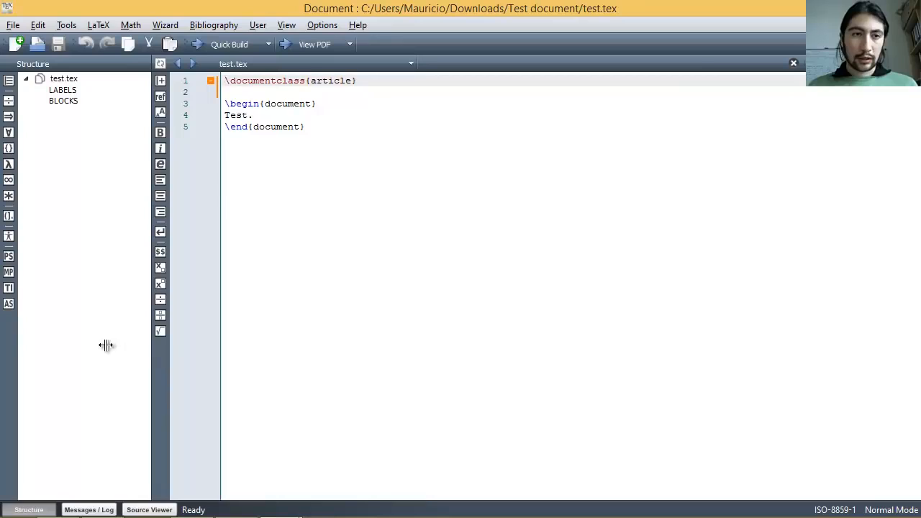
{"action": "key", "text": "F1"}
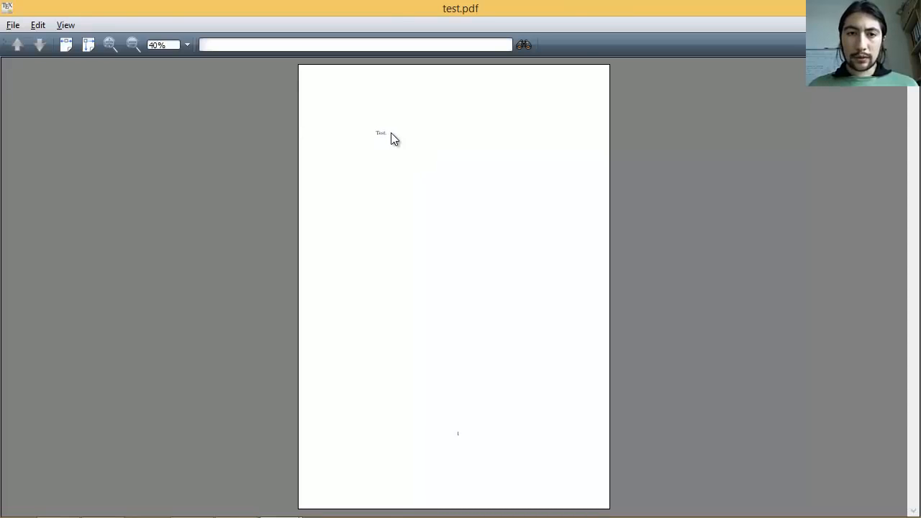
{"action": "left_click", "coordinate": [66, 44]}
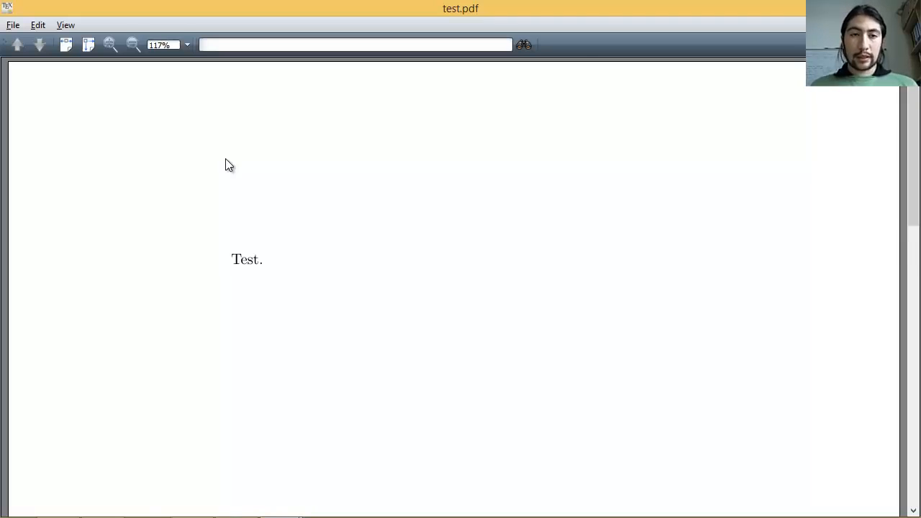
{"action": "key", "text": "alt+Tab"}
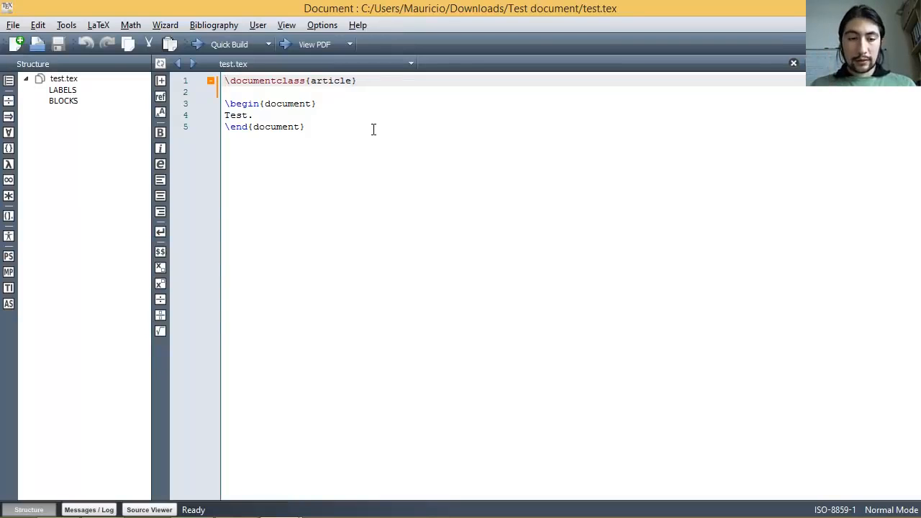
{"action": "key", "text": "alt+Tab"}
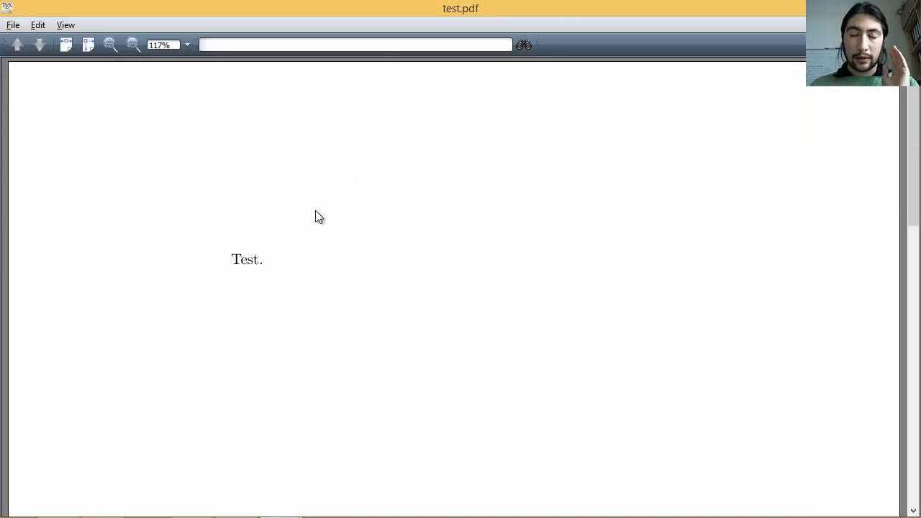
Jump from the word "Test." in the PDF to its source line and compare the editor with the viewer
{"action": "right_click", "coordinate": [264, 266]}
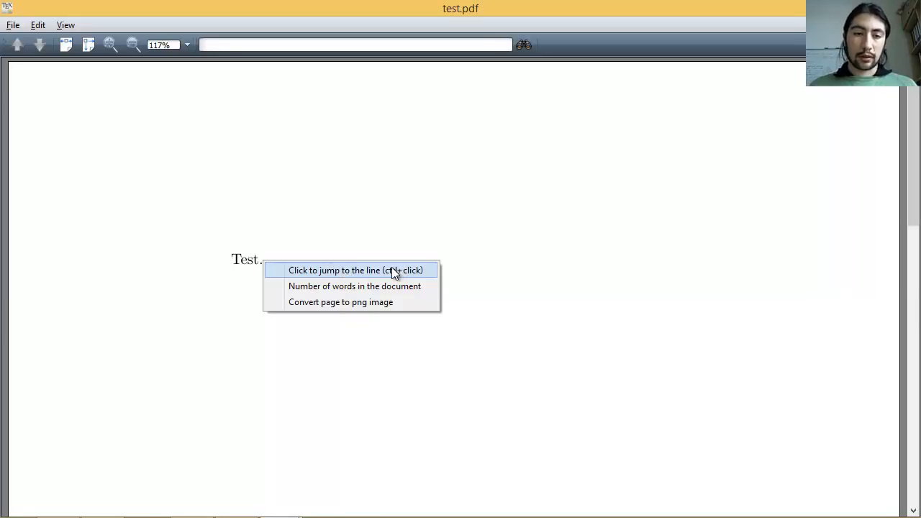
{"action": "left_click", "coordinate": [307, 272]}
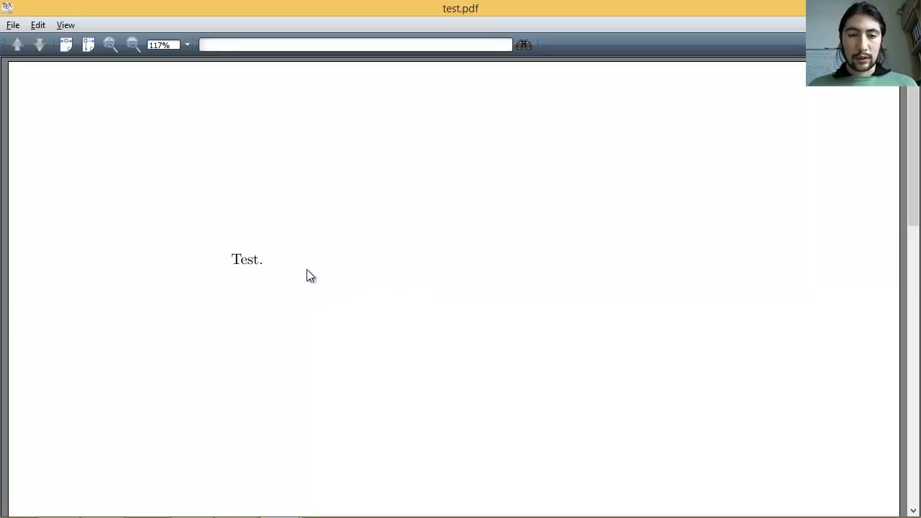
{"action": "key", "text": "alt+Tab"}
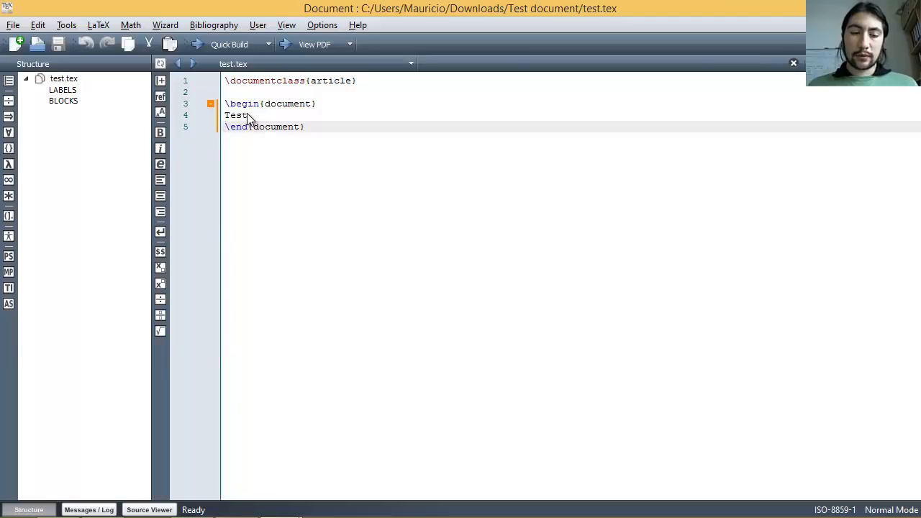
{"action": "key", "text": "alt+Tab"}
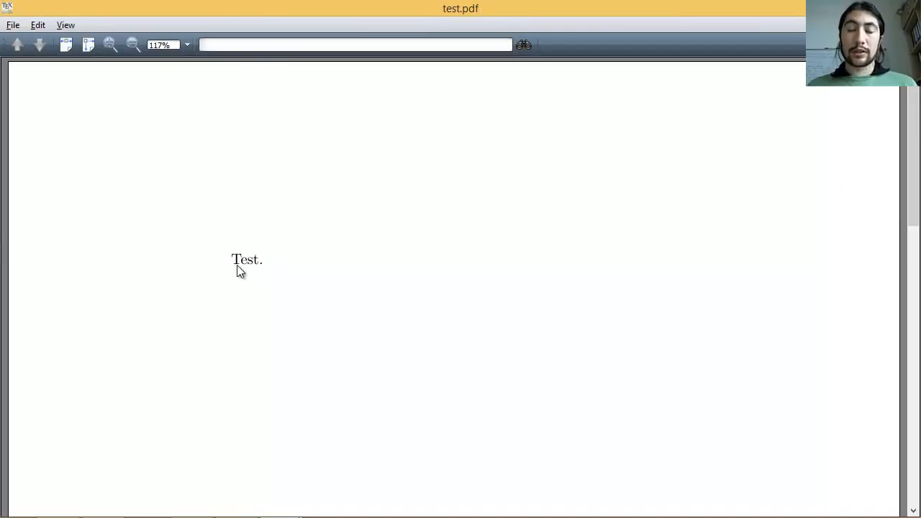
{"action": "key", "text": "alt+Tab"}
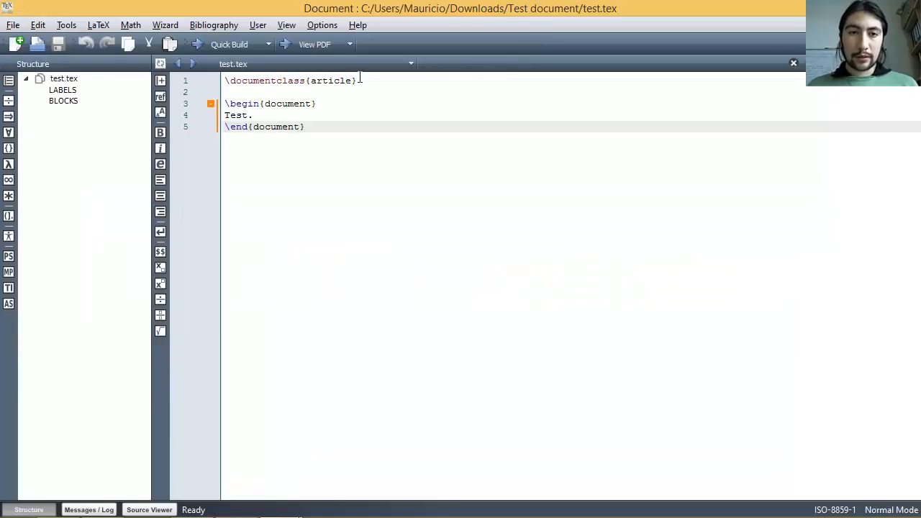
Place the cursor after \documentclass{article} and repeat the jump from "Test." in the PDF to the source
{"action": "left_click", "coordinate": [360, 79]}
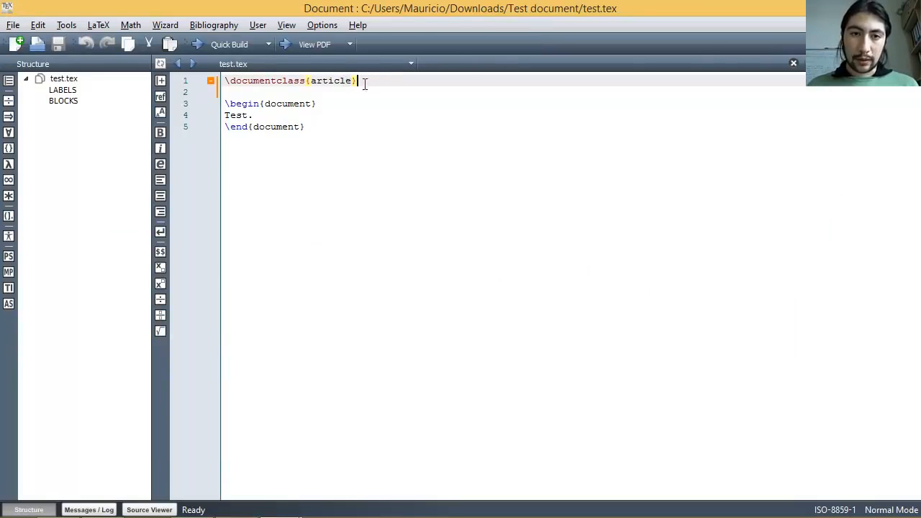
{"action": "key", "text": "alt+Tab"}
{"action": "key", "text": "alt+Tab"}
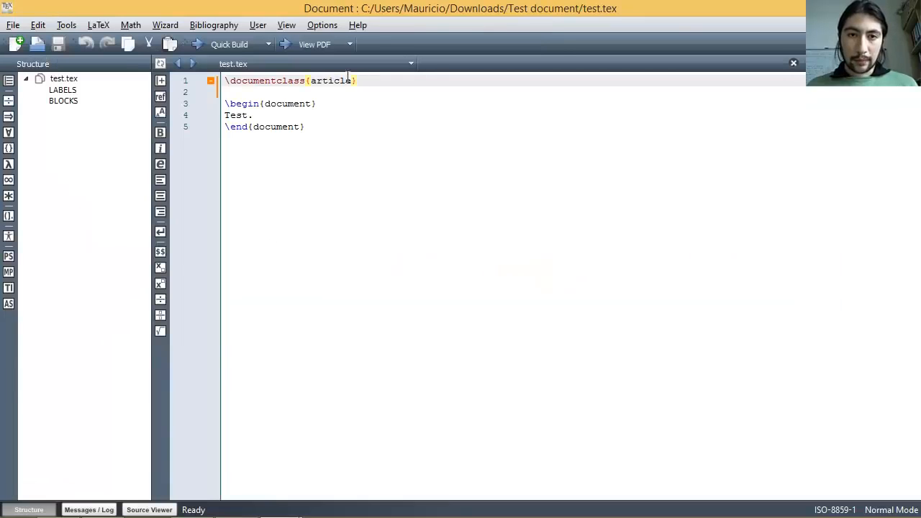
{"action": "key", "text": "alt+Tab"}
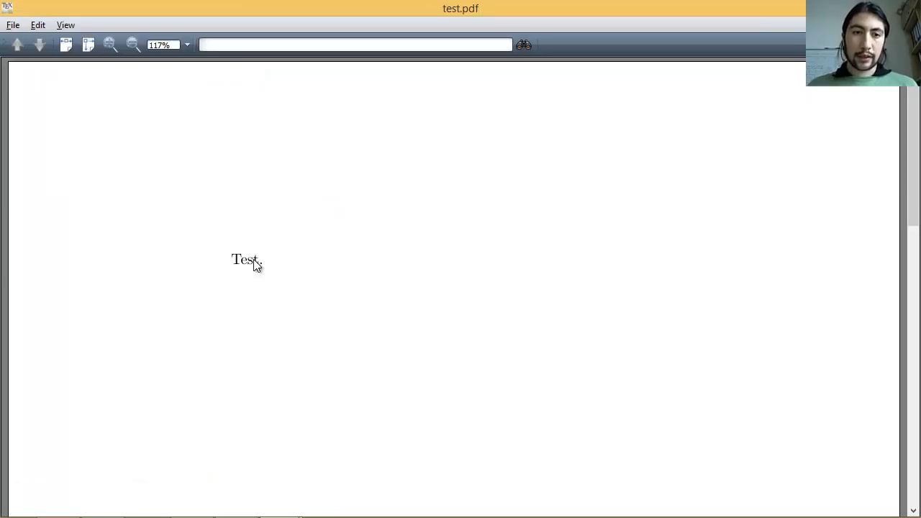
{"action": "key", "text": "alt+Tab"}
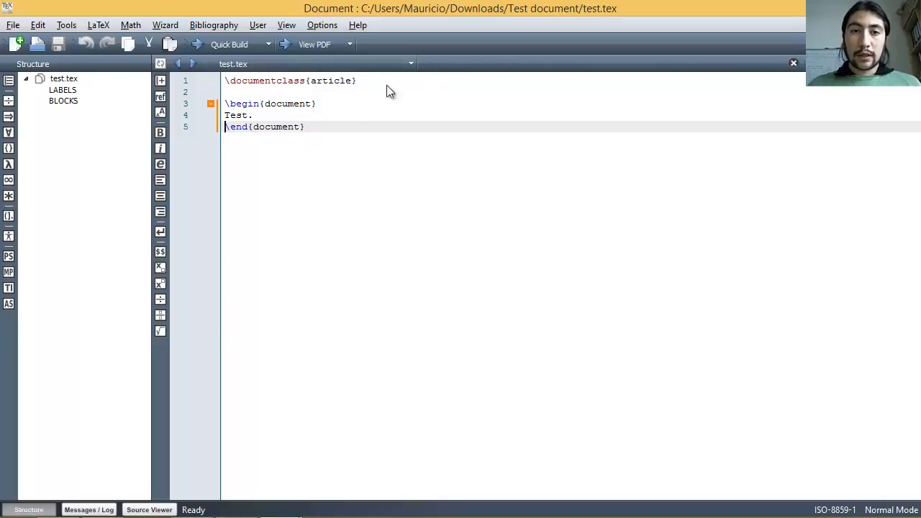
{"action": "left_click", "coordinate": [346, 105]}
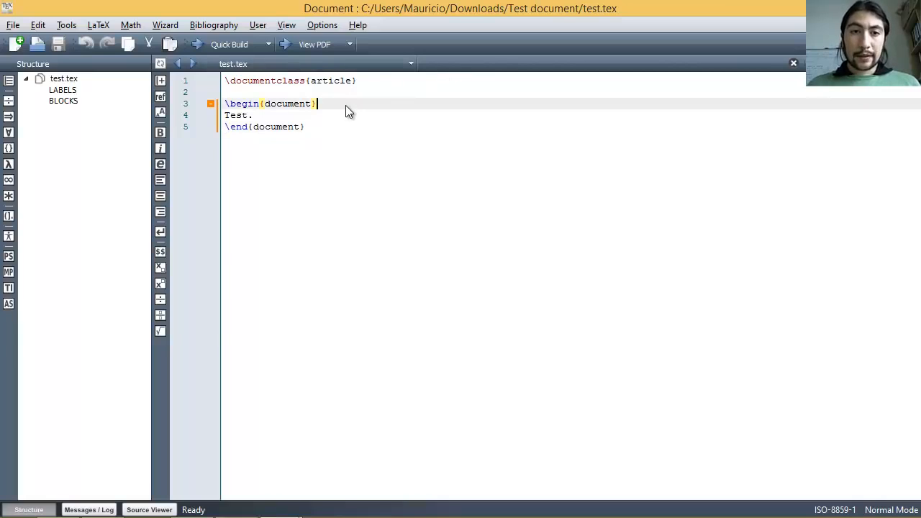
{"action": "left_click", "coordinate": [323, 23]}
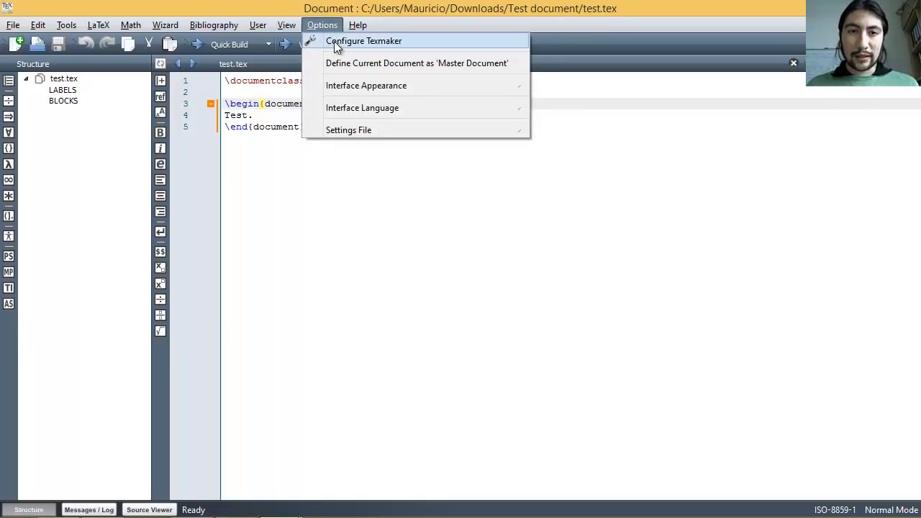
{"action": "left_click", "coordinate": [339, 42]}
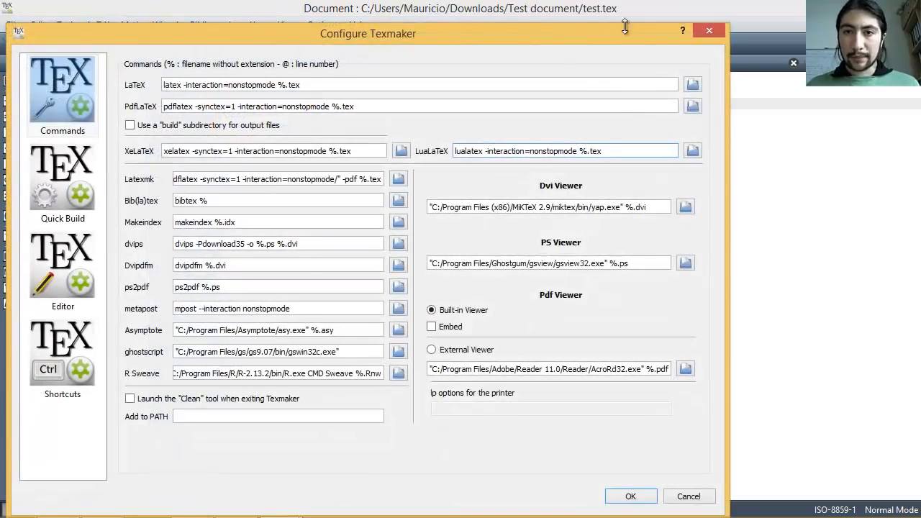
{"action": "left_click", "coordinate": [702, 34]}
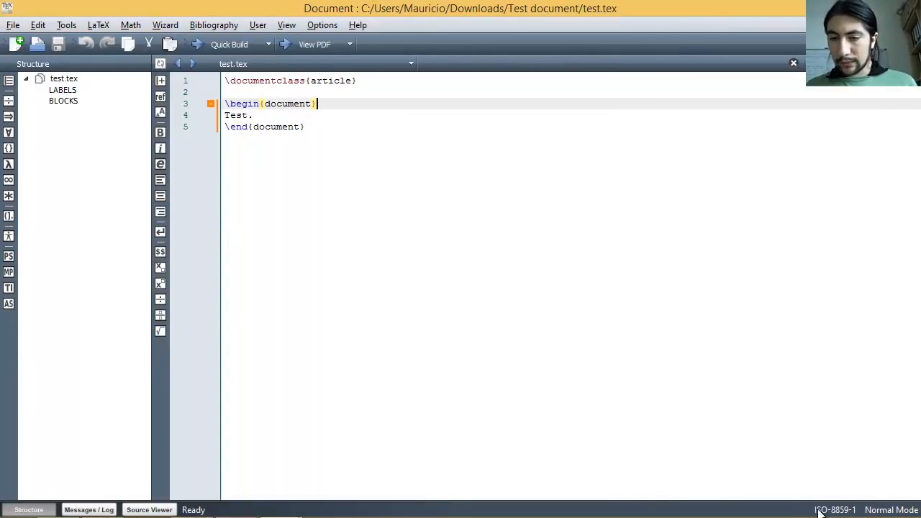
Open the Editor settings in the Texmaker configuration and examine the available font encodings without changing the selection
{"action": "left_click", "coordinate": [321, 26]}
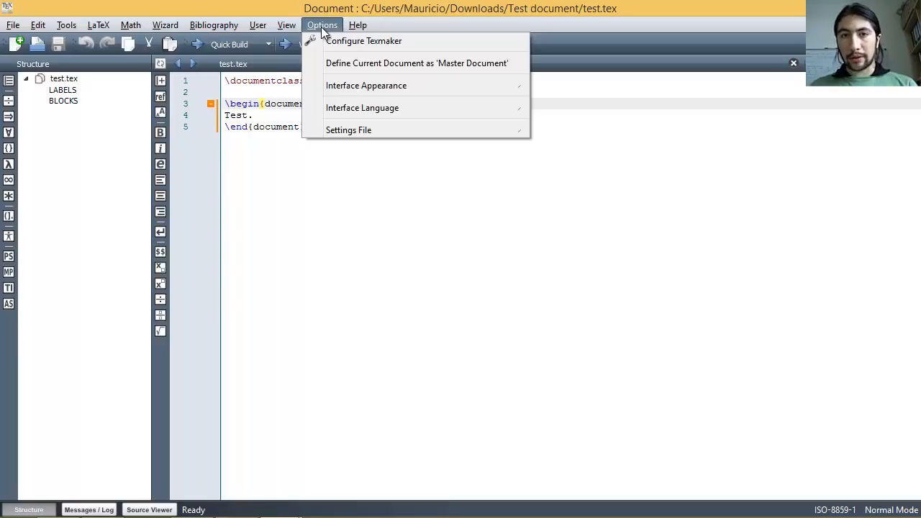
{"action": "left_click", "coordinate": [322, 40]}
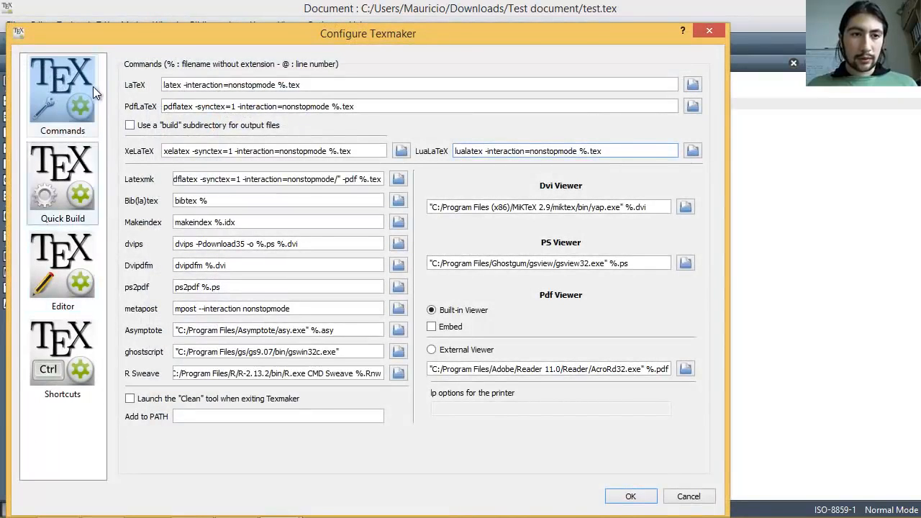
{"action": "left_click", "coordinate": [45, 277]}
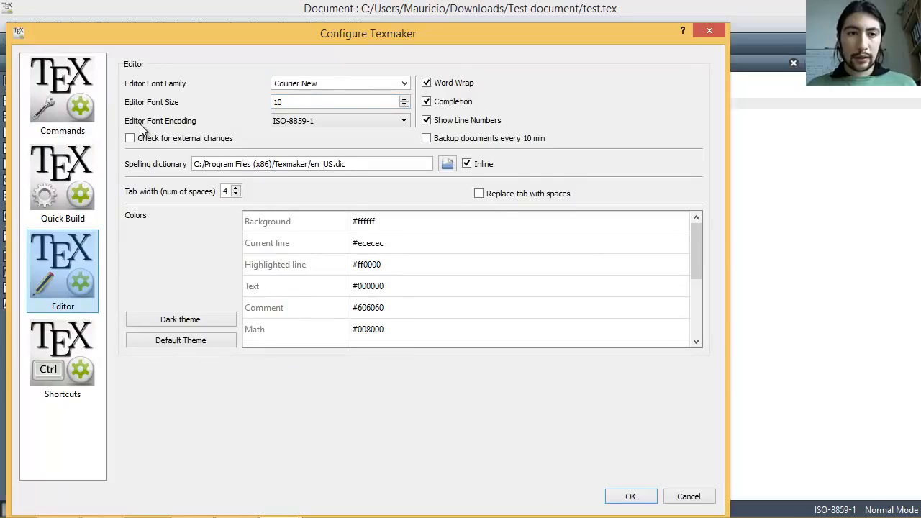
{"action": "left_click", "coordinate": [393, 121]}
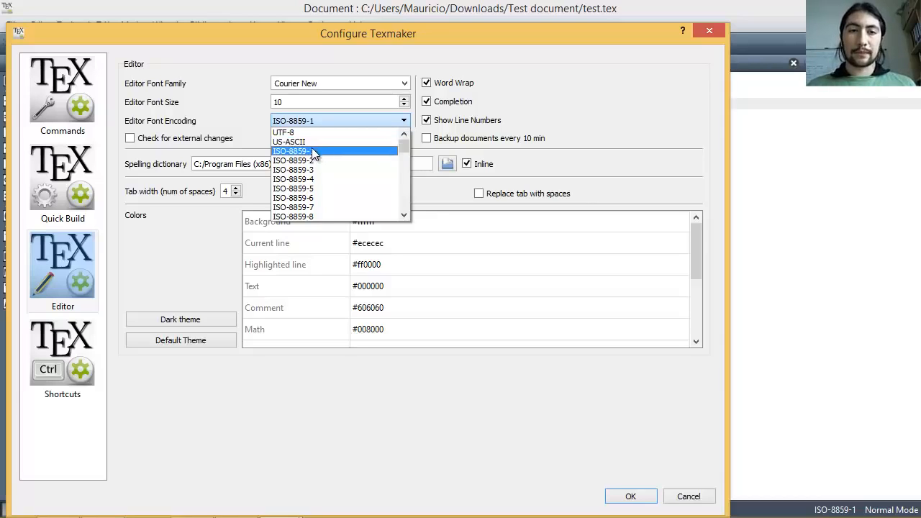
{"action": "left_click", "coordinate": [240, 134]}
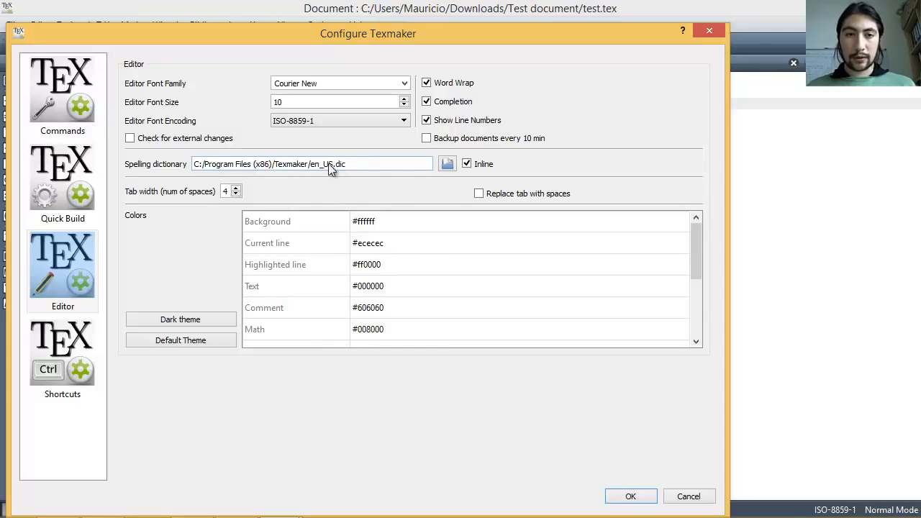
Set the spelling dictionary to de_DE.dic from the Texmaker program folder and accept the settings
{"action": "left_click", "coordinate": [447, 164]}
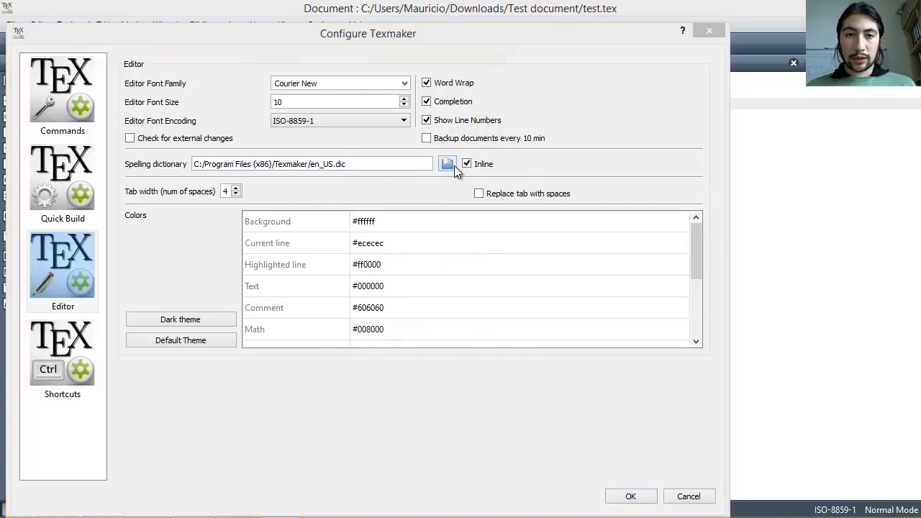
{"action": "left_click", "coordinate": [230, 236]}
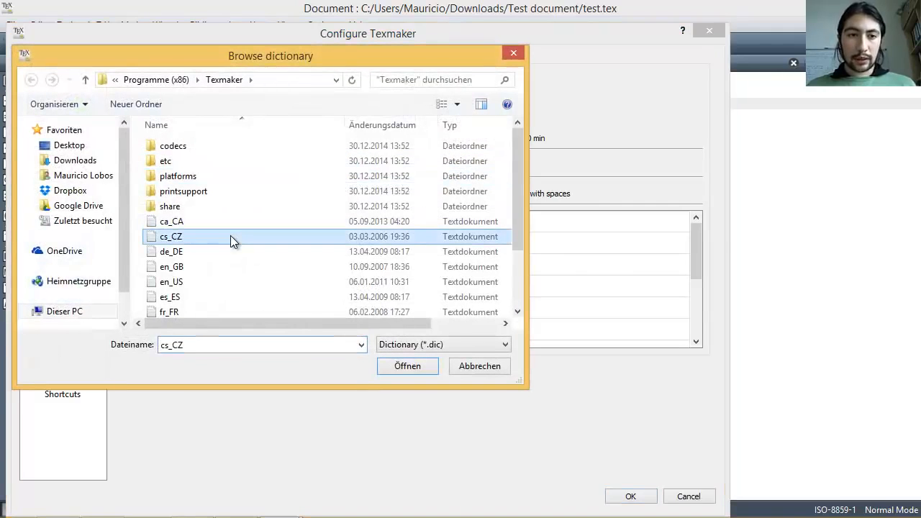
{"action": "scroll", "coordinate": [230, 236], "scroll_direction": "down", "scroll_amount": 2}
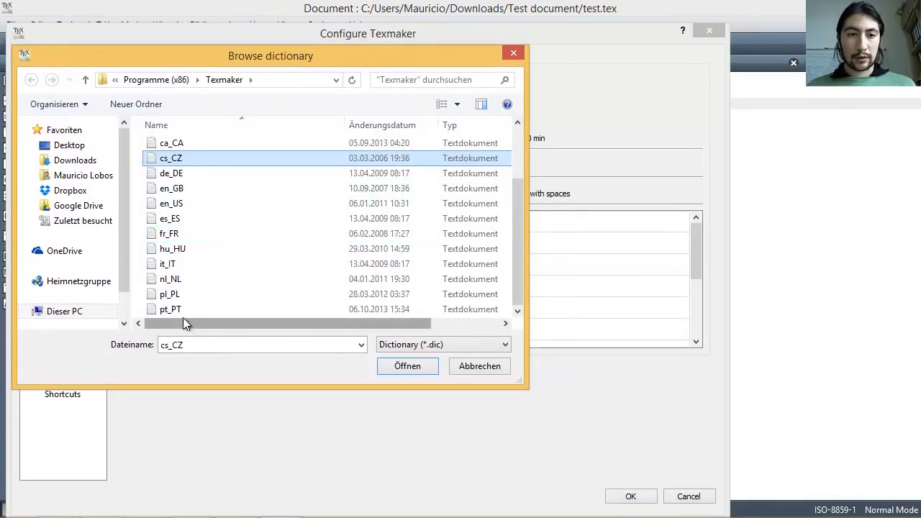
{"action": "left_click", "coordinate": [213, 217]}
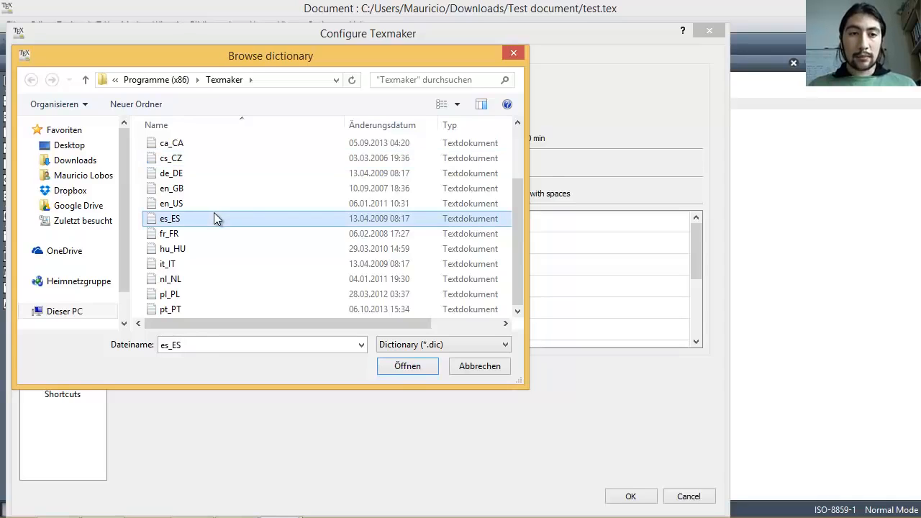
{"action": "left_click", "coordinate": [209, 174]}
{"action": "scroll", "coordinate": [207, 171], "scroll_direction": "up", "scroll_amount": 2}
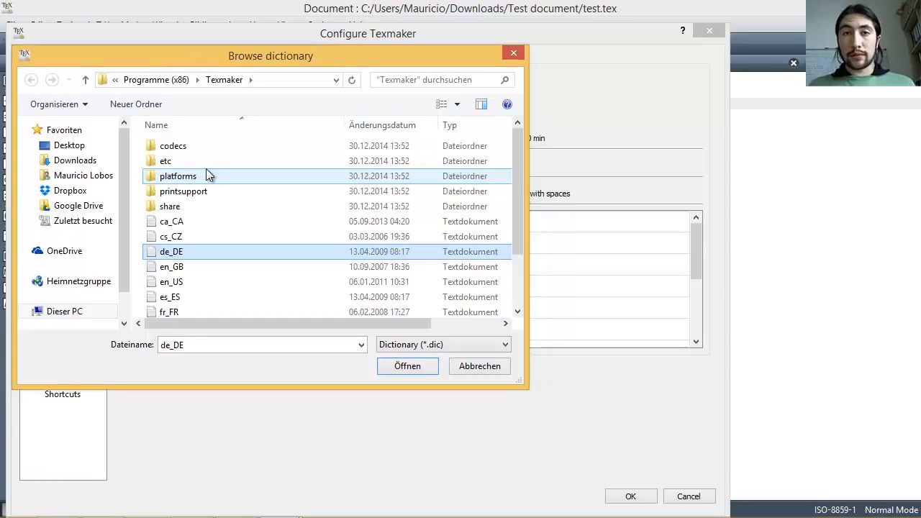
{"action": "left_click", "coordinate": [395, 363]}
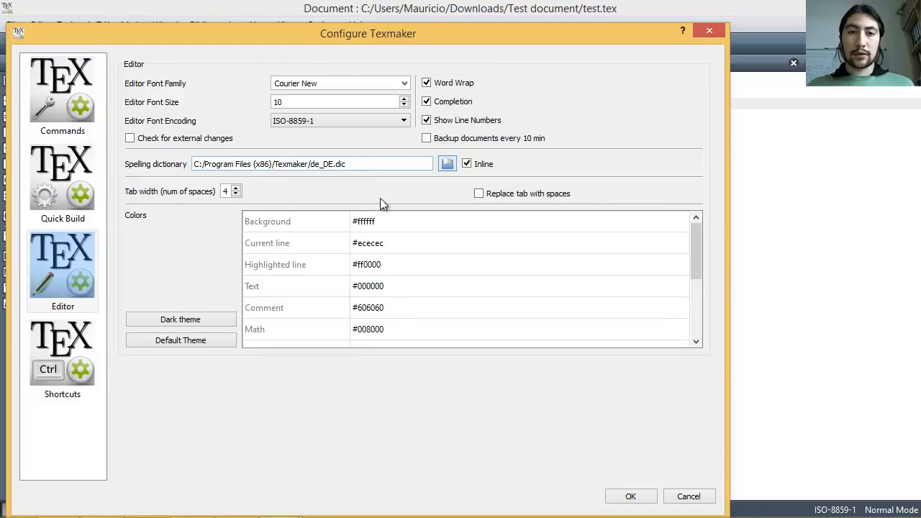
{"action": "left_click", "coordinate": [628, 497]}
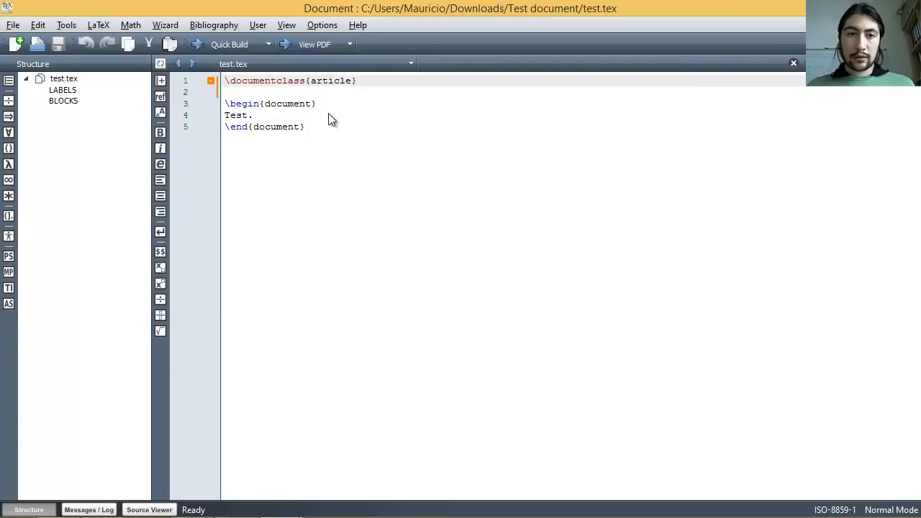
Add the word "Blue" after "Test." on line 4, removing and retyping its last letter to test the inline spell check
{"action": "left_click", "coordinate": [328, 116]}
{"action": "type", "text": "Blue"}
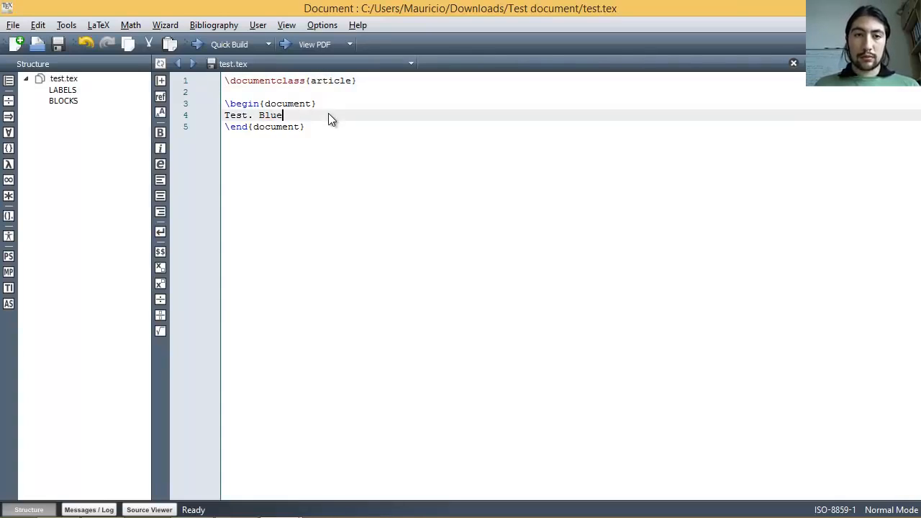
{"action": "key", "text": "BackSpace"}
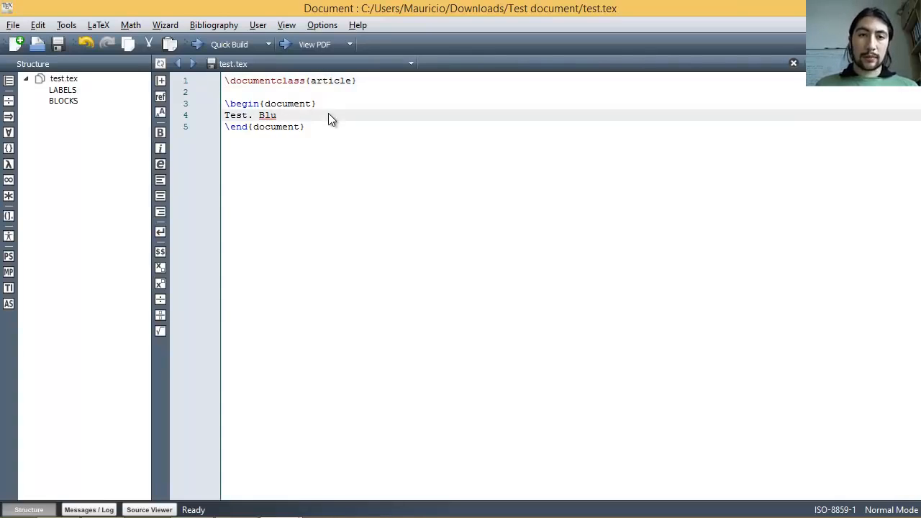
{"action": "type", "text": "e"}
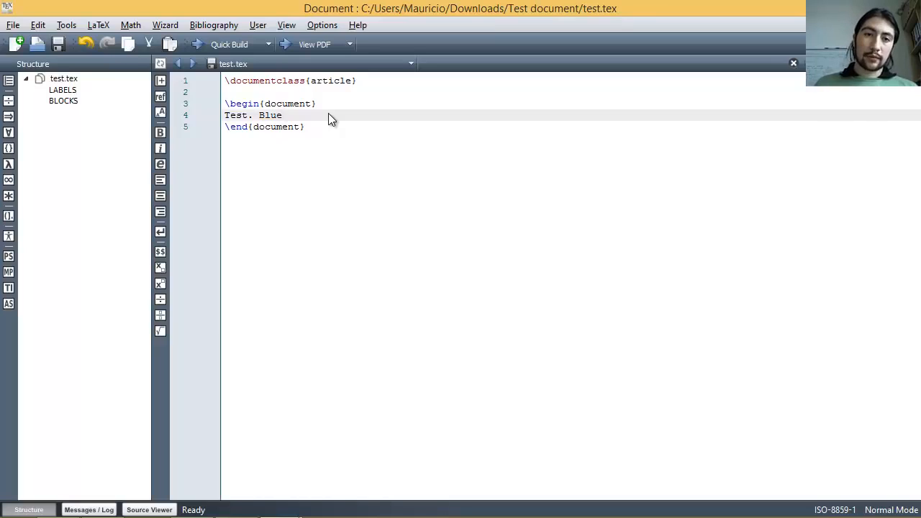
Delete the word "Blue" after "Test." on line 4 and save the document
{"action": "key", "text": "BackSpace"}
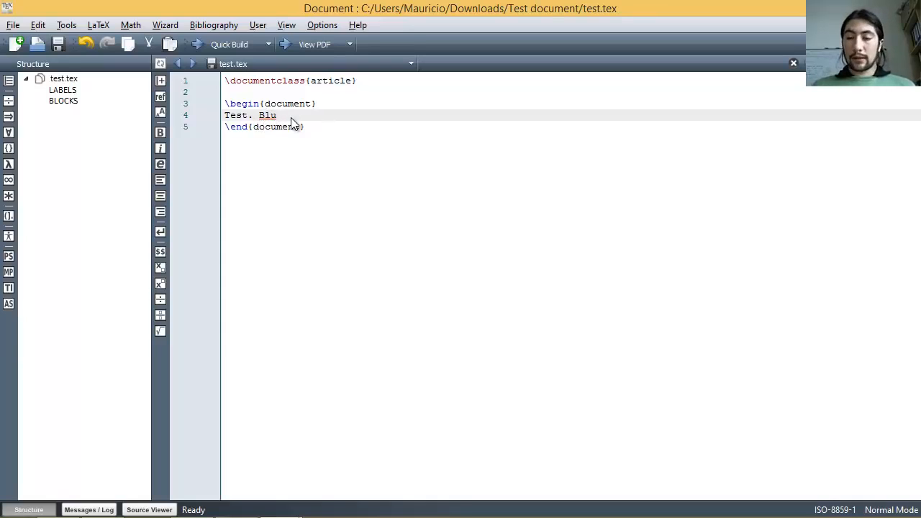
{"action": "key", "text": "BackSpace"}
{"action": "key", "text": "BackSpace"}
{"action": "key", "text": "BackSpace"}
{"action": "key", "text": "BackSpace"}
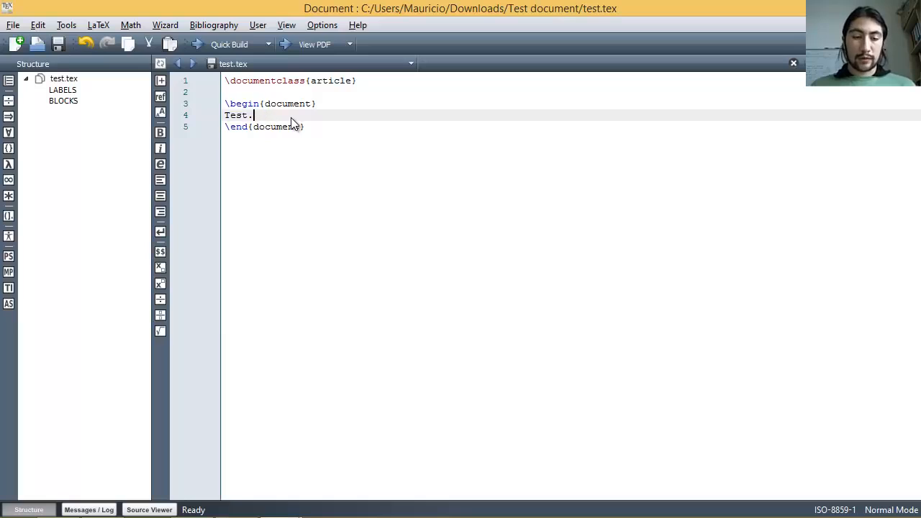
{"action": "key", "text": "ctrl+s"}
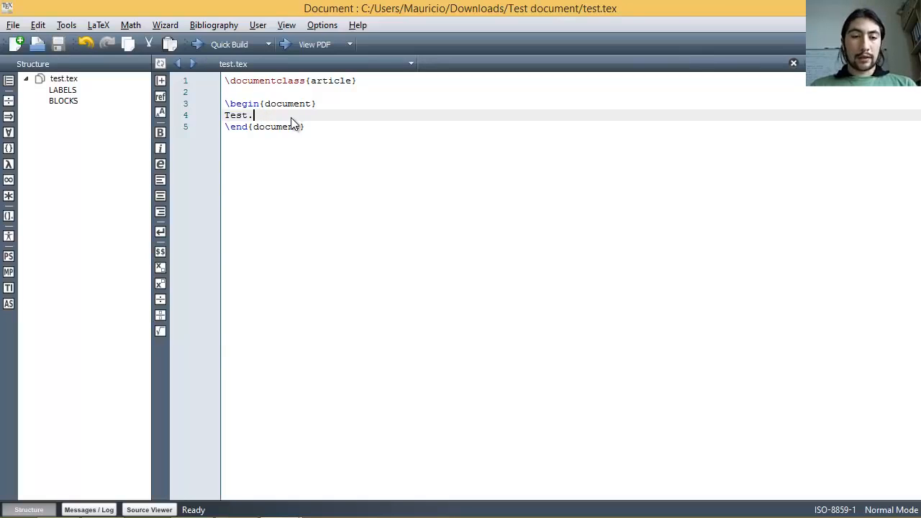